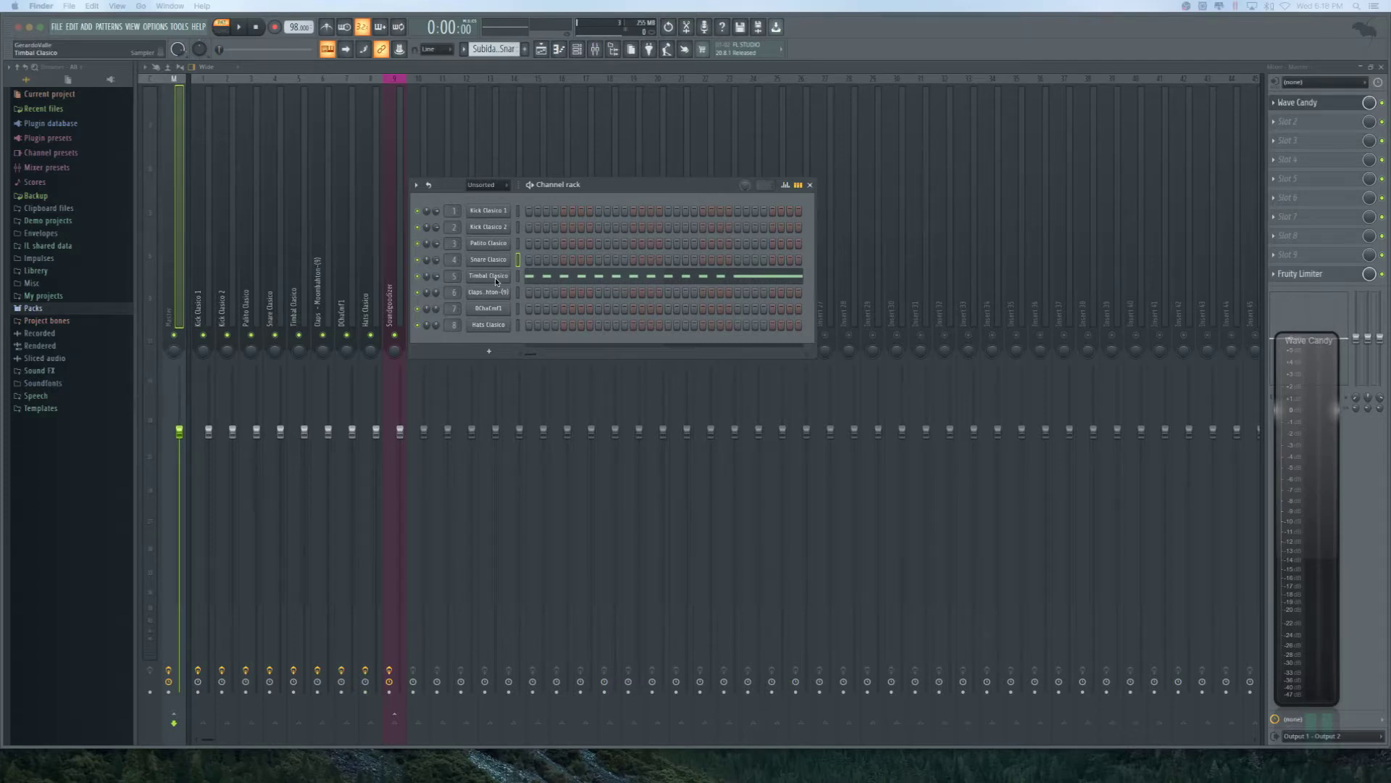
Check the Timbal Clasico channel's sample settings and open its notes in the piano roll.
left_click(495, 281)
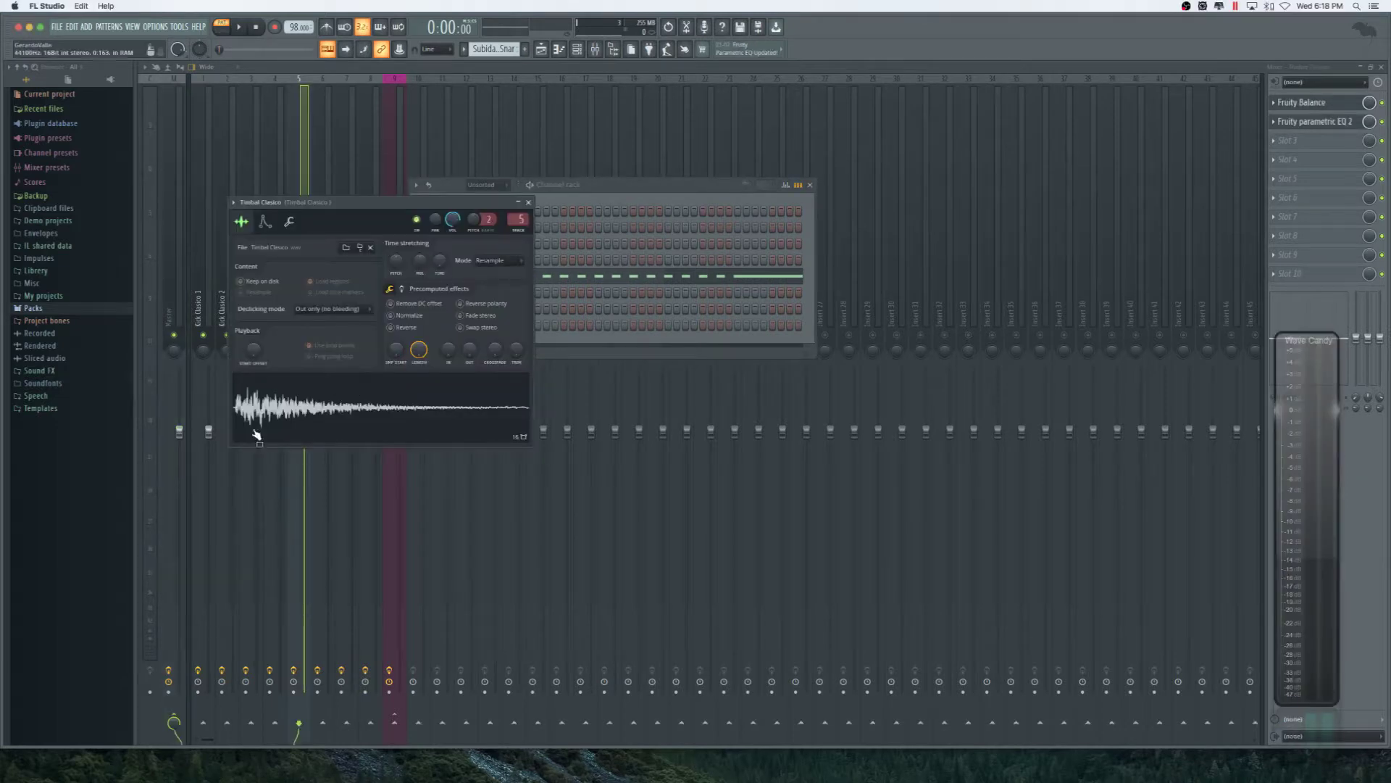
left_click(528, 202)
right_click(505, 278)
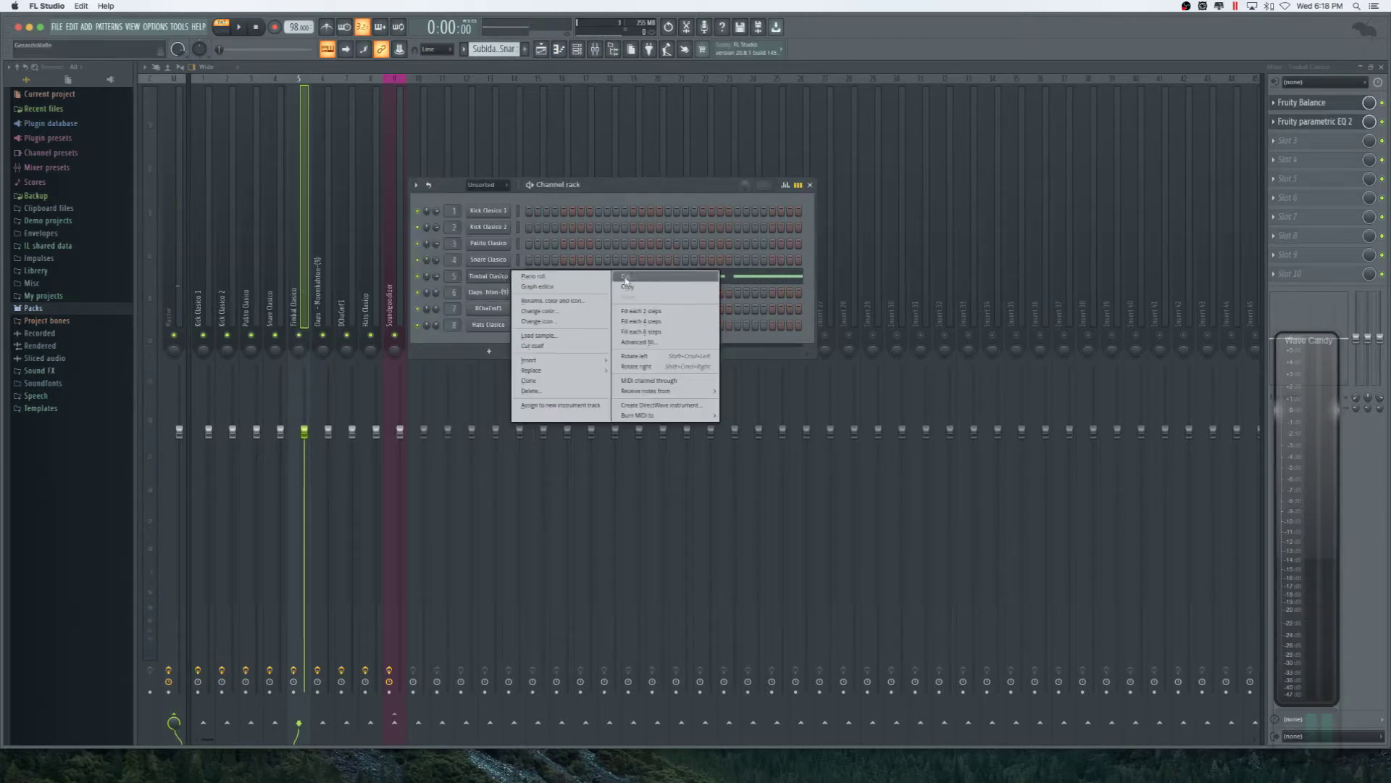
left_click(568, 279)
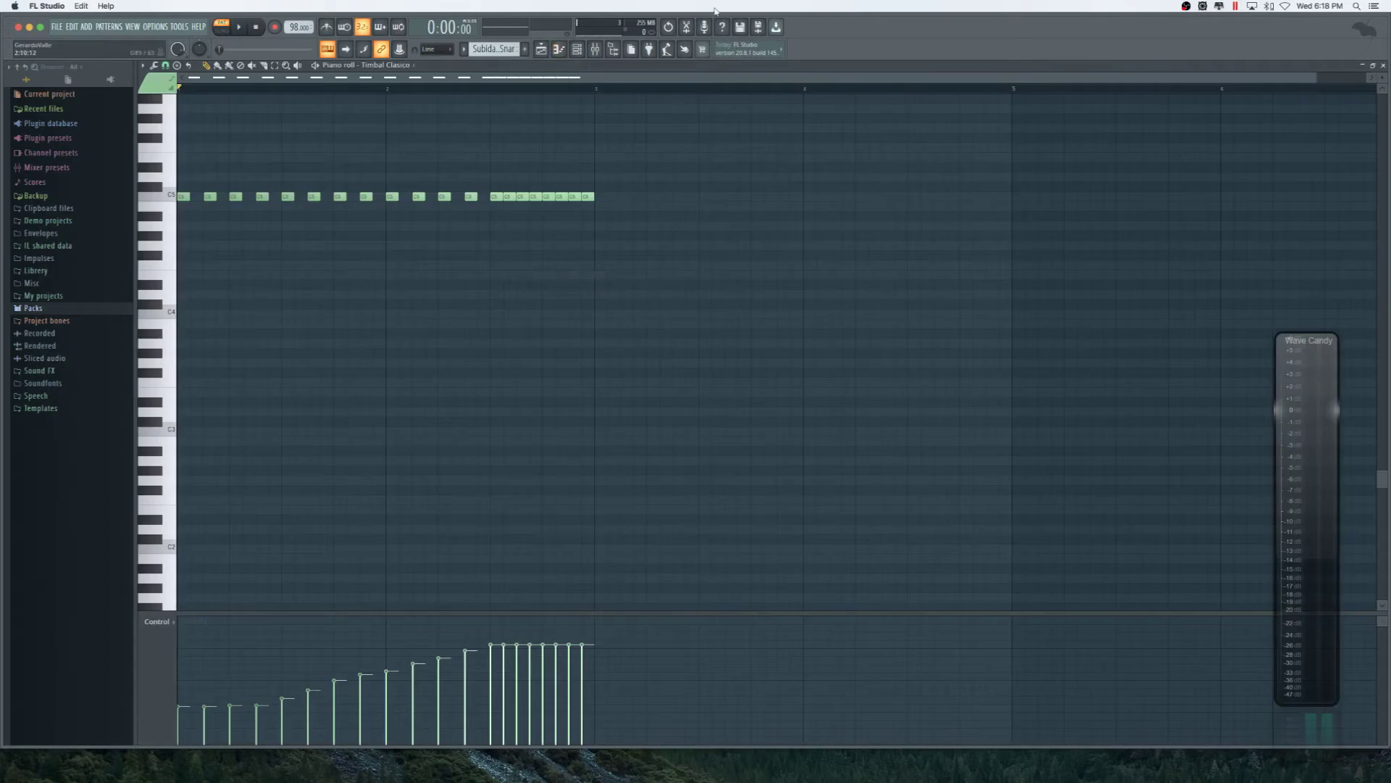
Play the Timbal Clasico pattern and examine its note spacing and velocities in the piano roll.
left_click_drag(1316, 75, 800, 77)
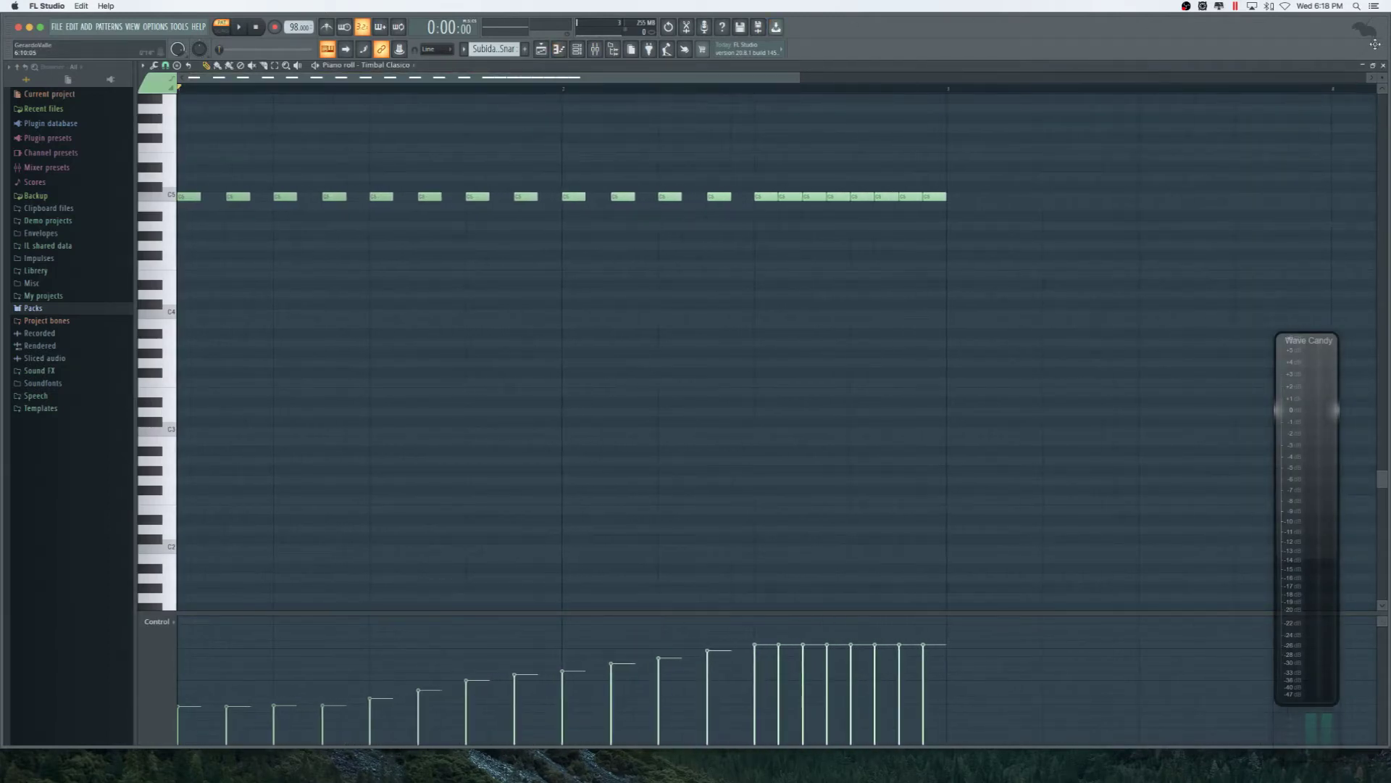
scroll(156, 196, "up", 5)
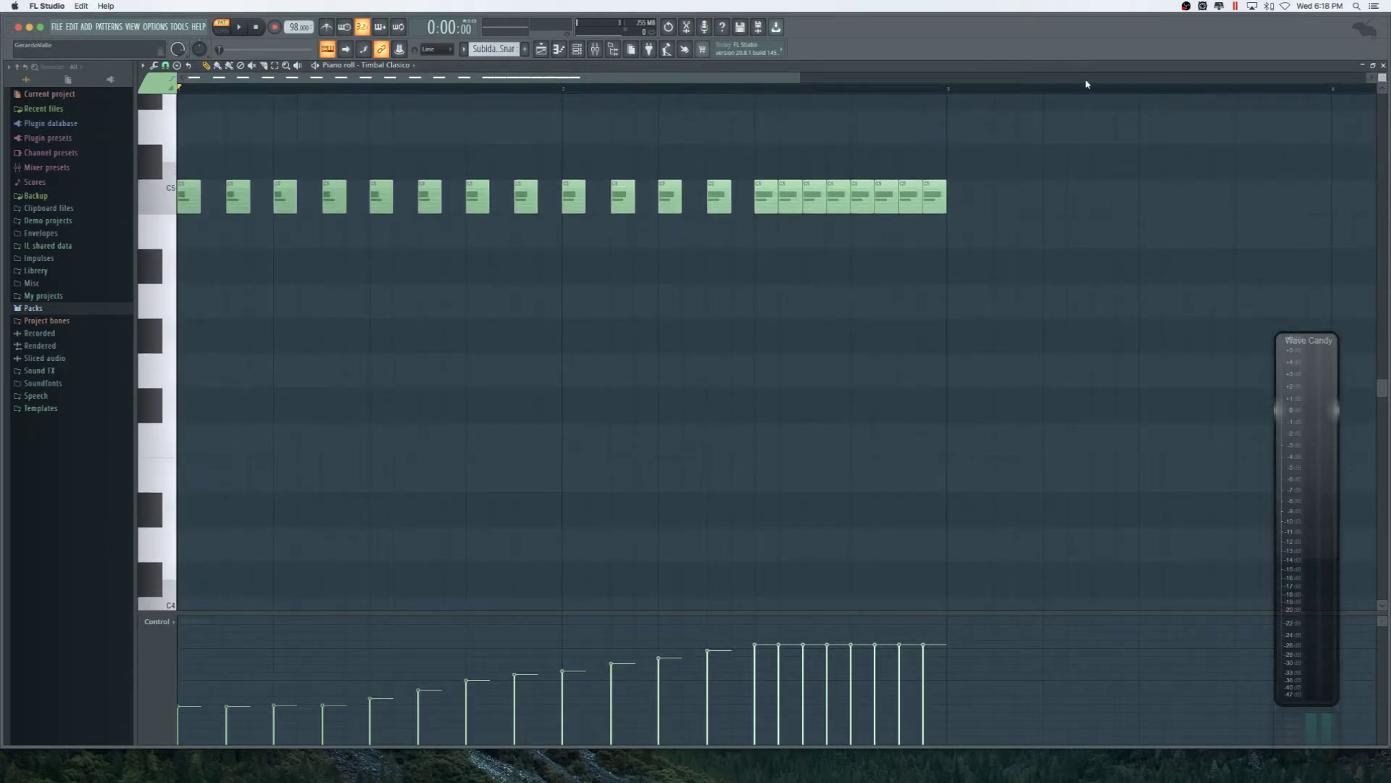
left_click_drag(800, 76, 537, 77)
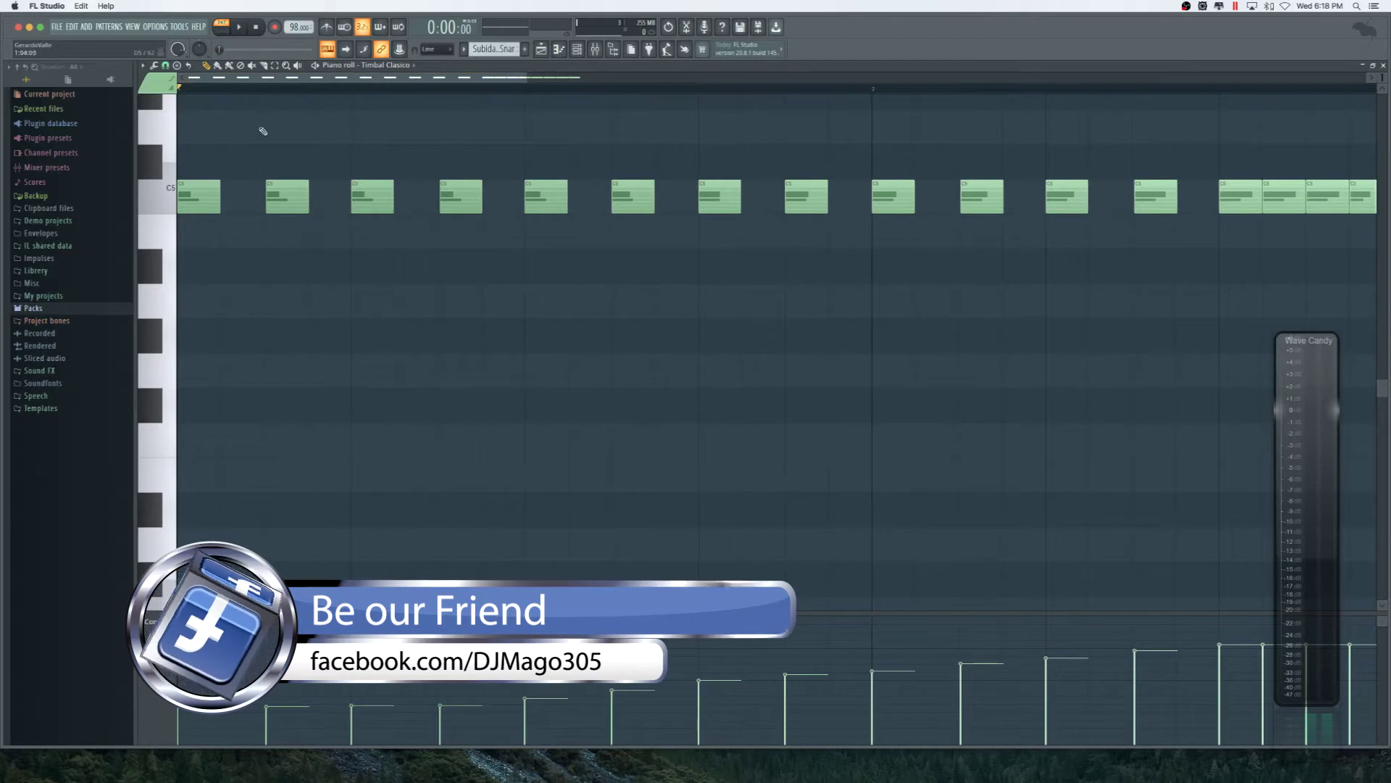
left_click_drag(529, 77, 724, 80)
key("space")
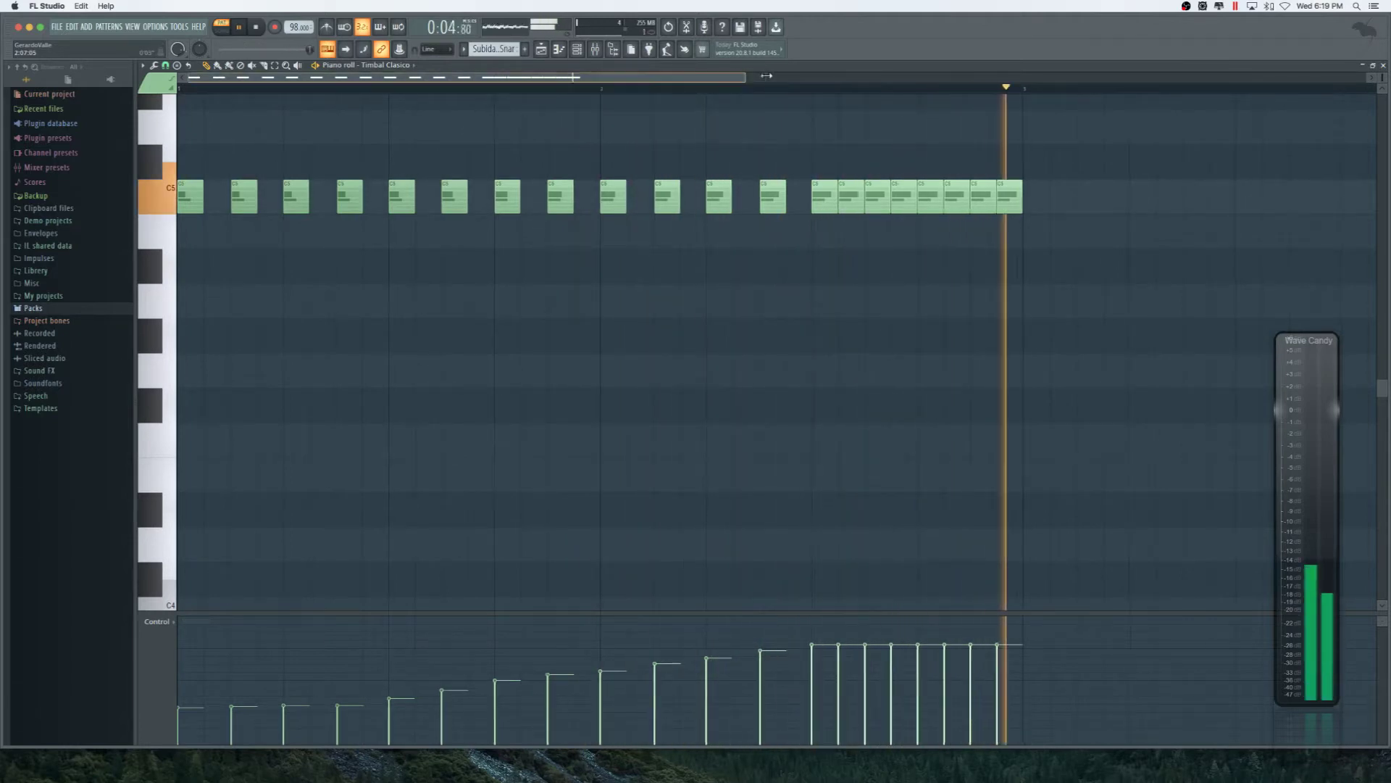
left_click_drag(766, 76, 601, 76)
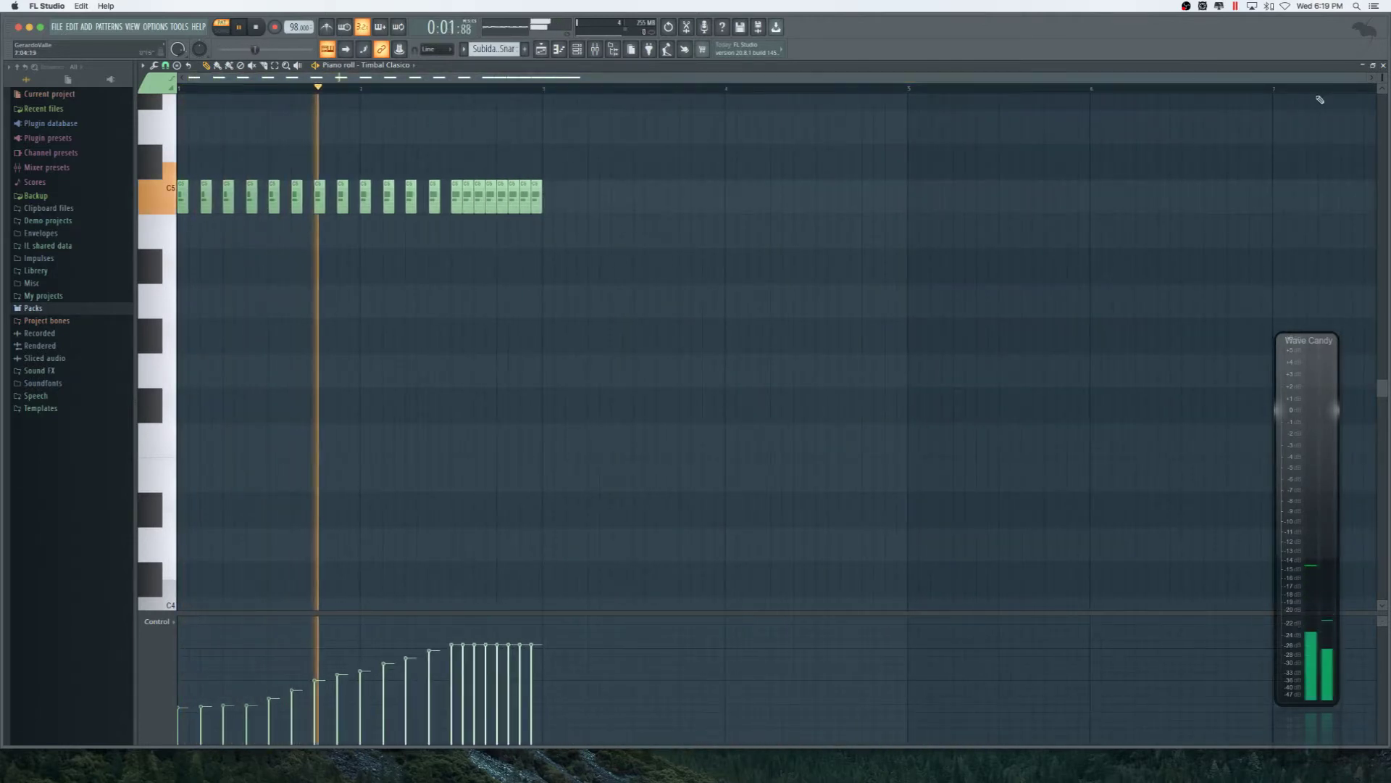
left_click_drag(579, 76, 1000, 72)
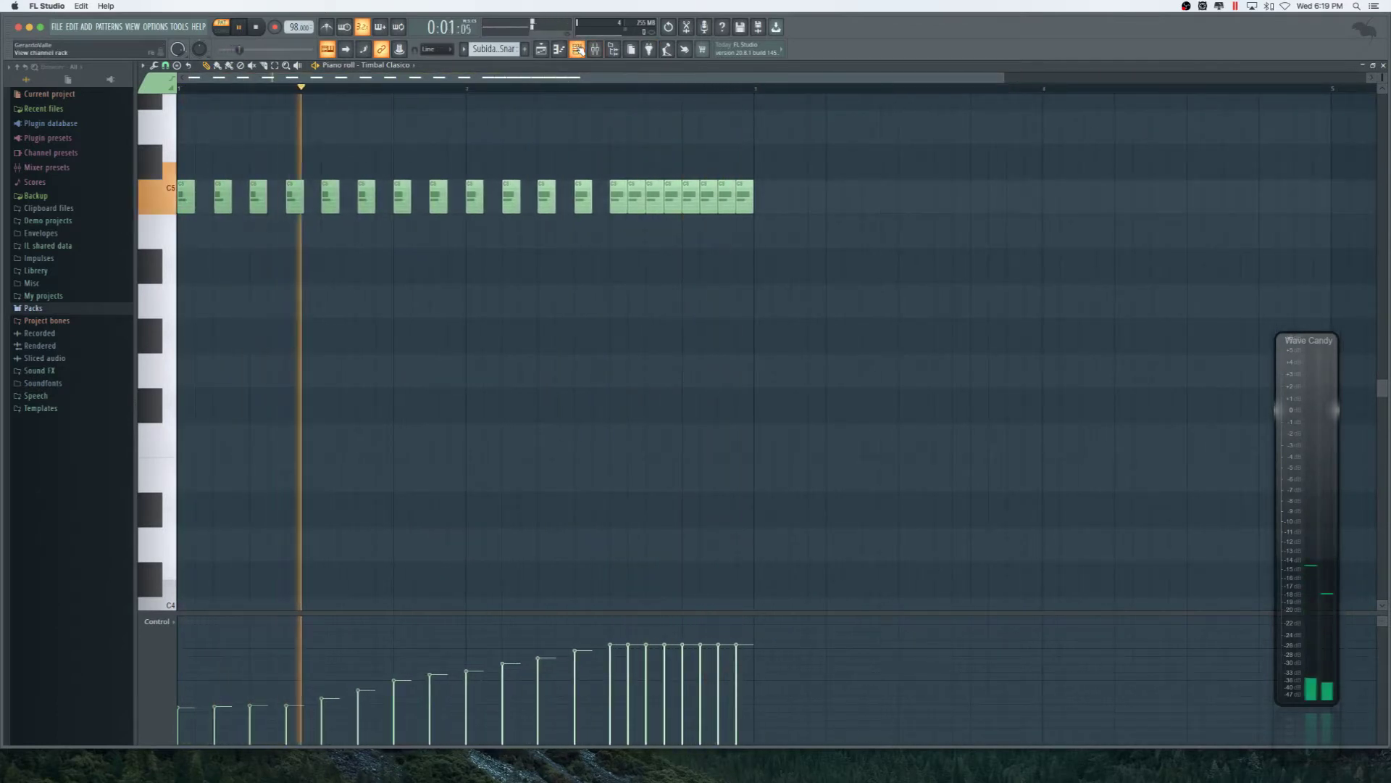
Copy the Timbal Clasico note pattern in the channel rack and paste it into the Snare Clasico channel.
left_click(578, 49)
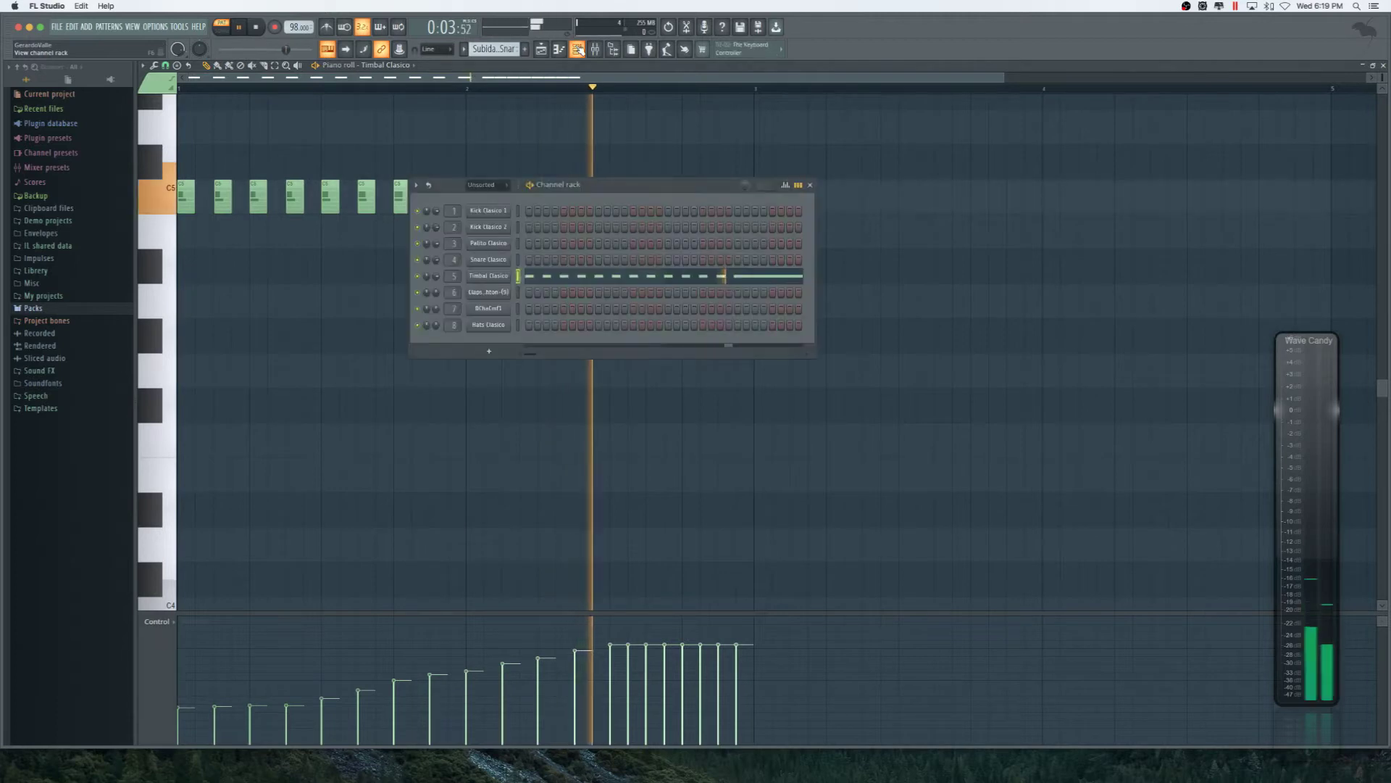
right_click(491, 277)
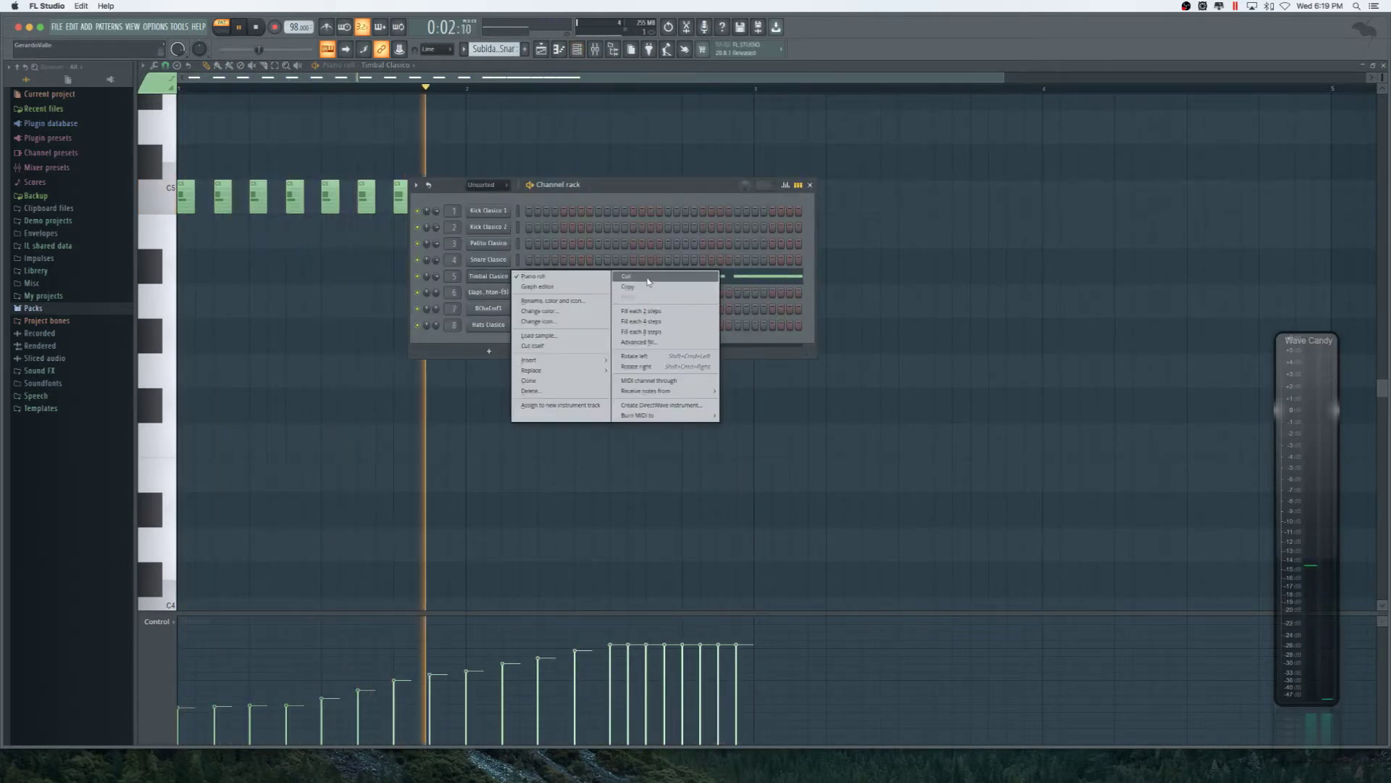
left_click(650, 279)
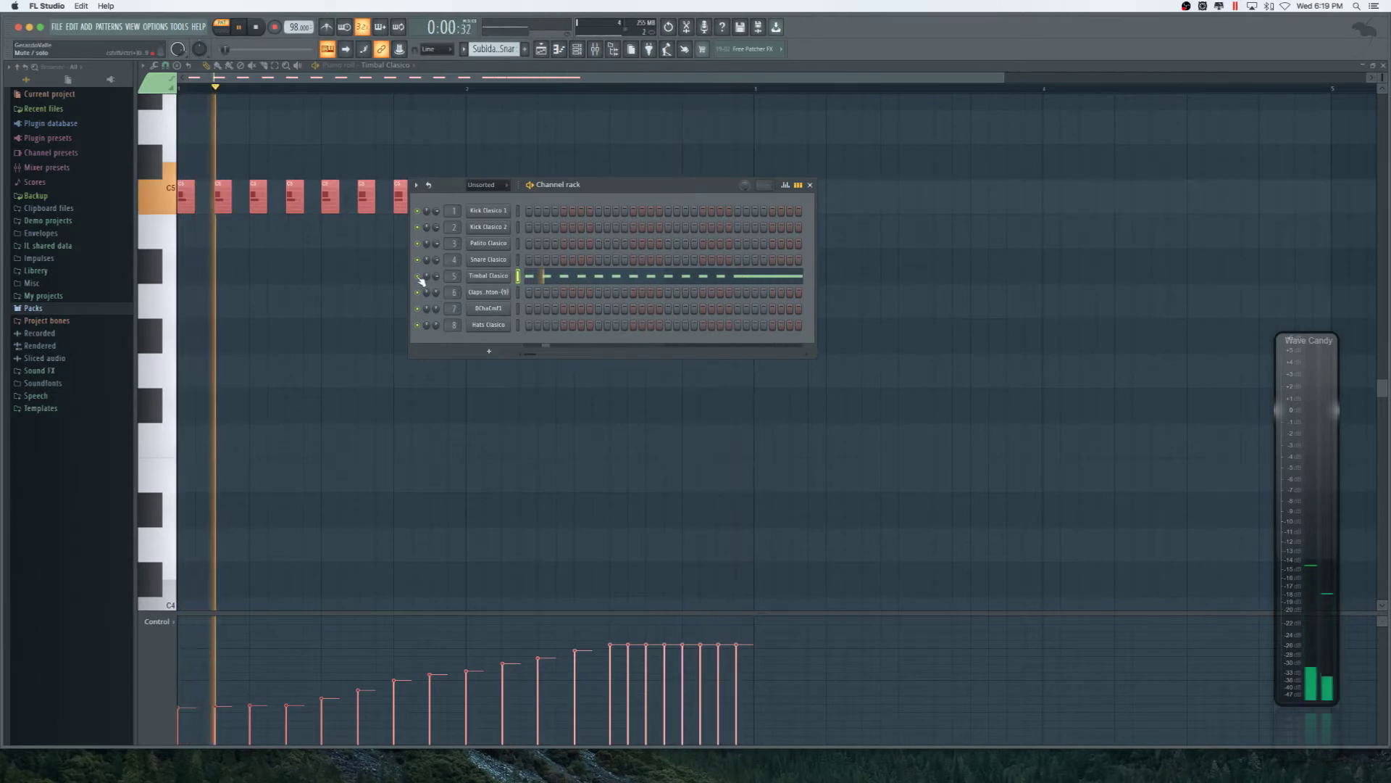
right_click(497, 261)
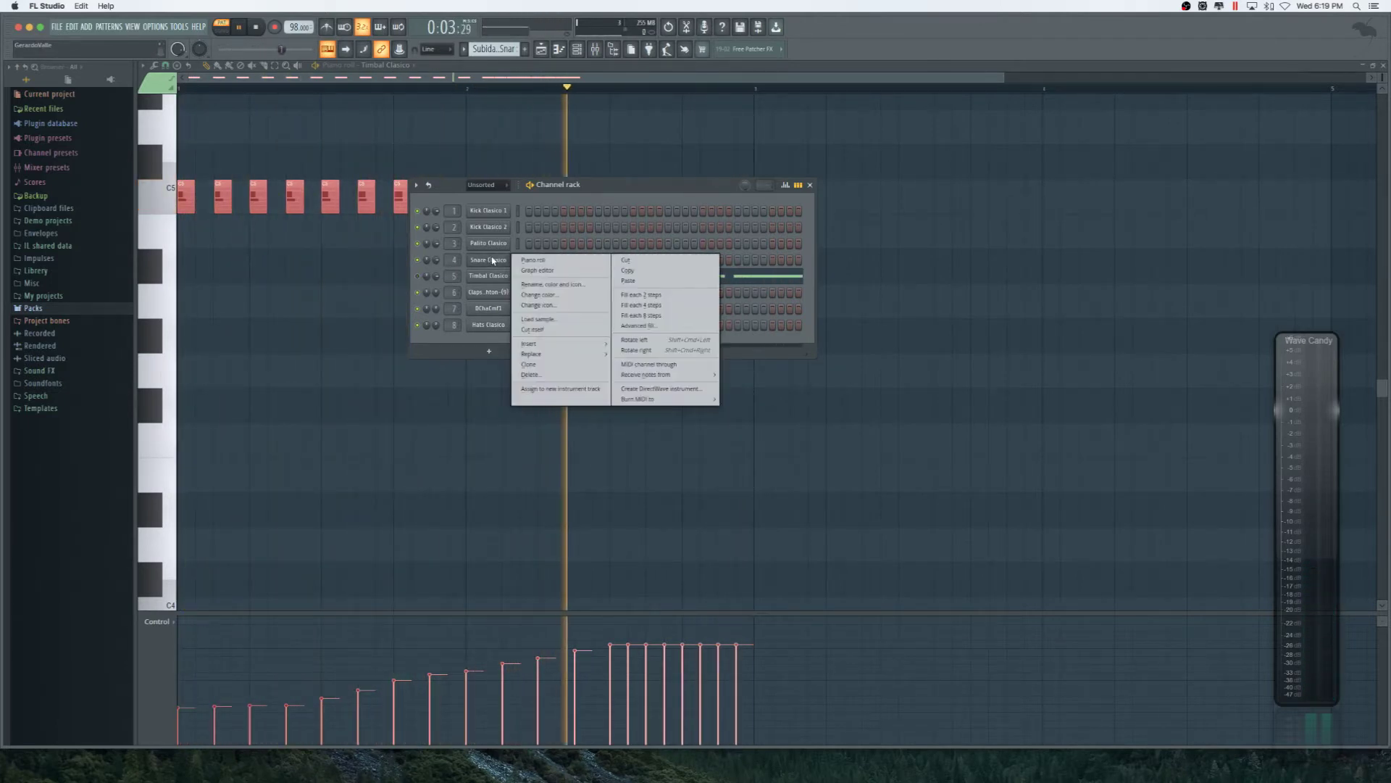
left_click(641, 281)
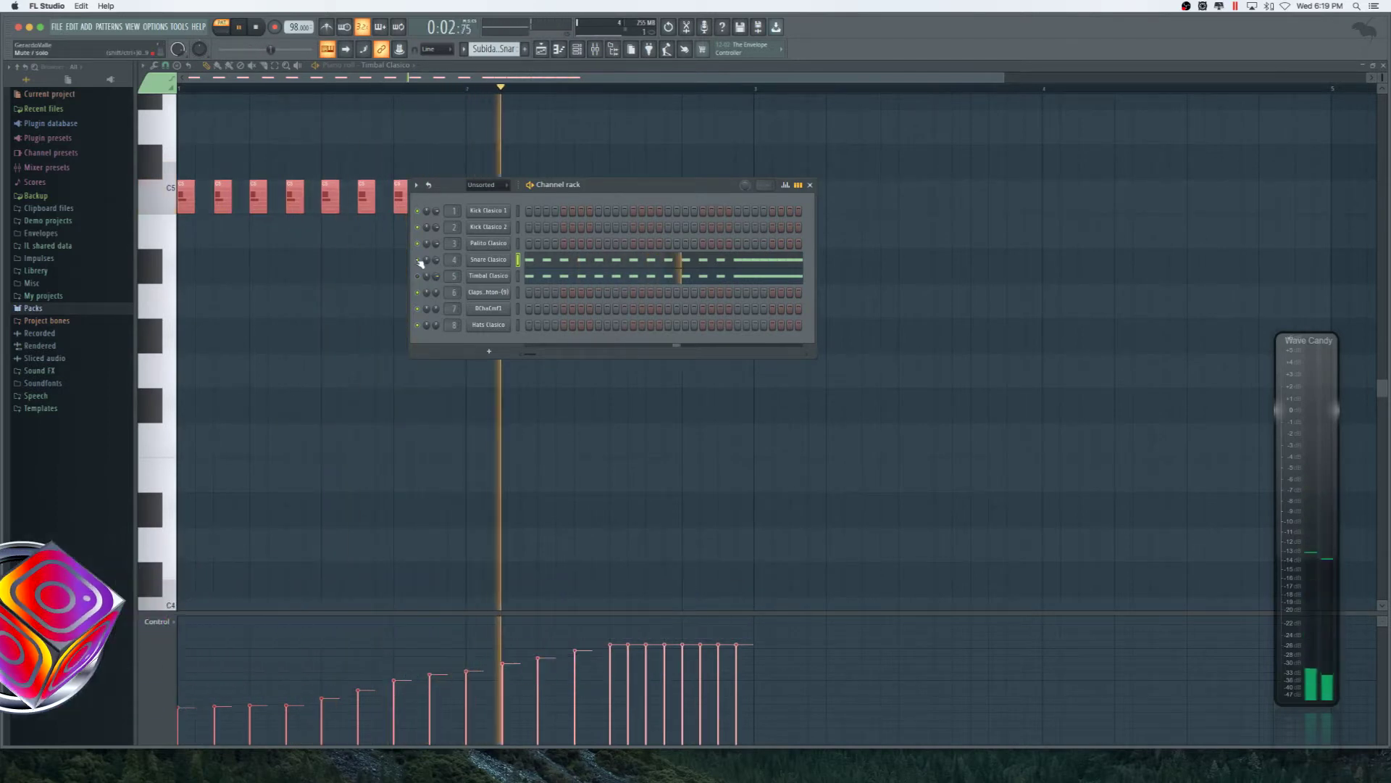
Paste the copied pattern into the Kick Clasico 1 and Kick Clasico 2 channels and play the layered sounds.
right_click(490, 211)
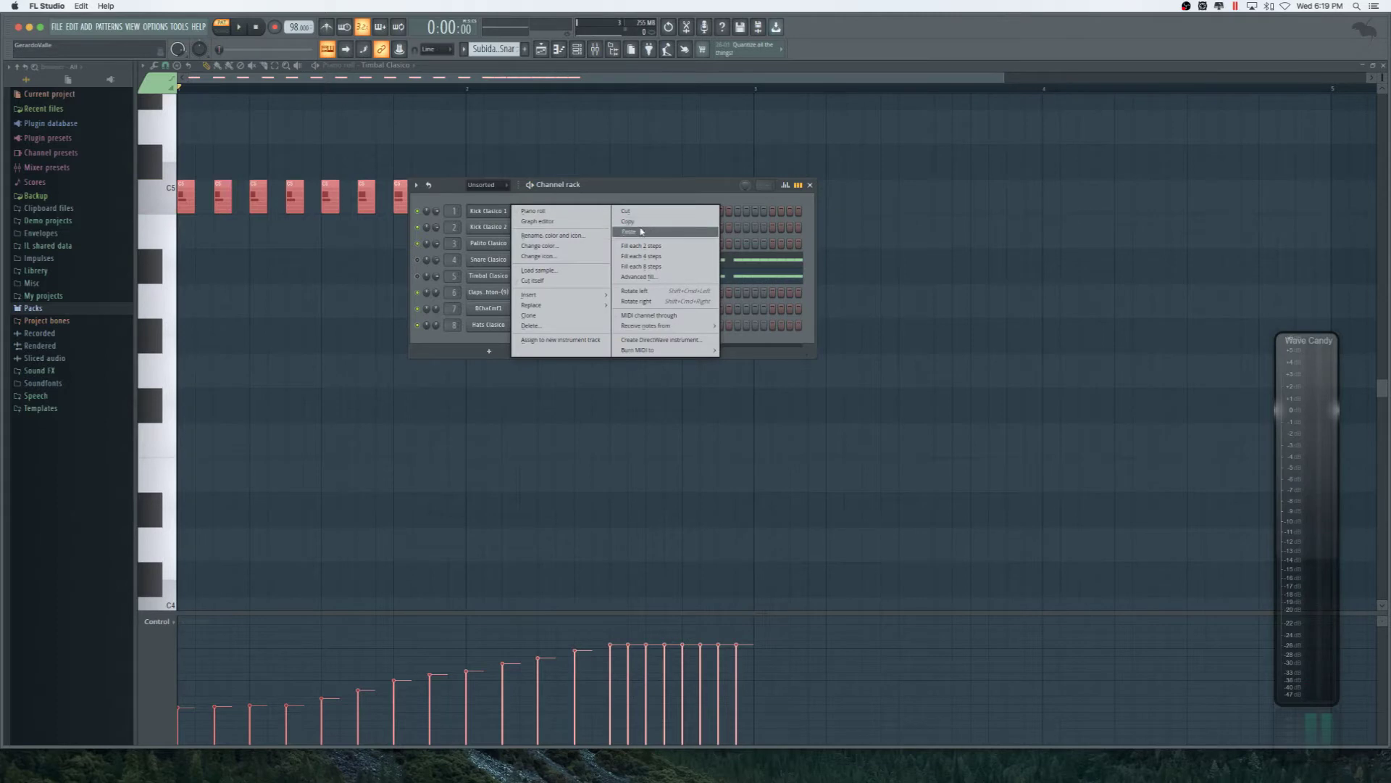
left_click(640, 234)
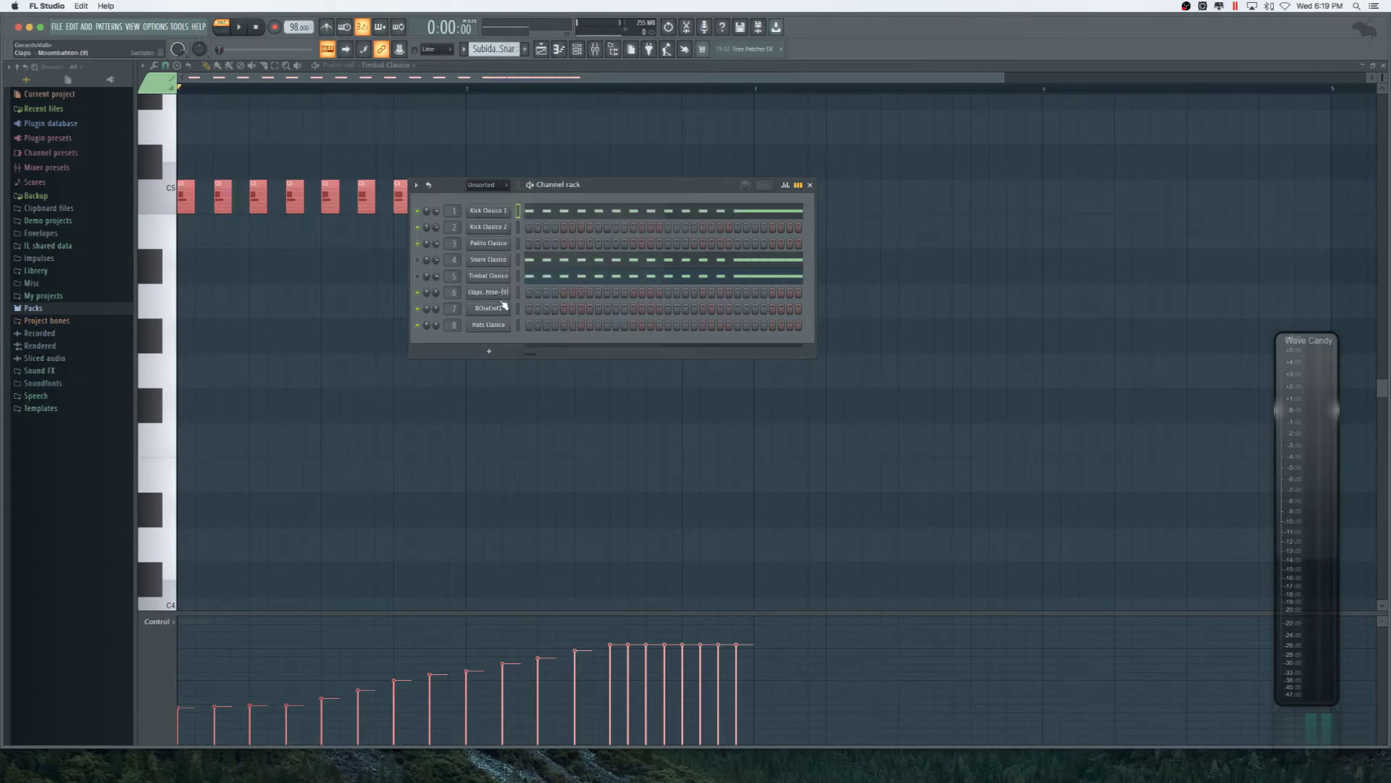
key("space")
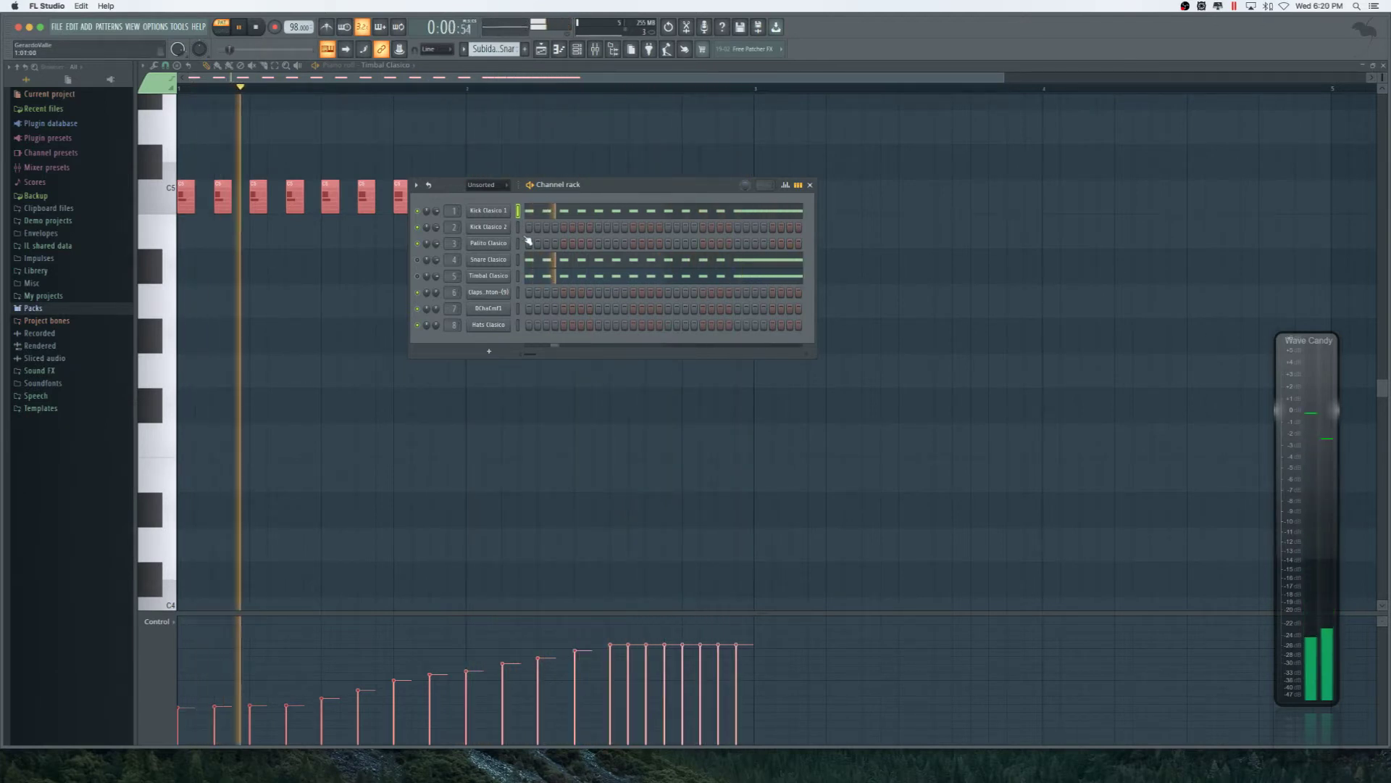
right_click(485, 229)
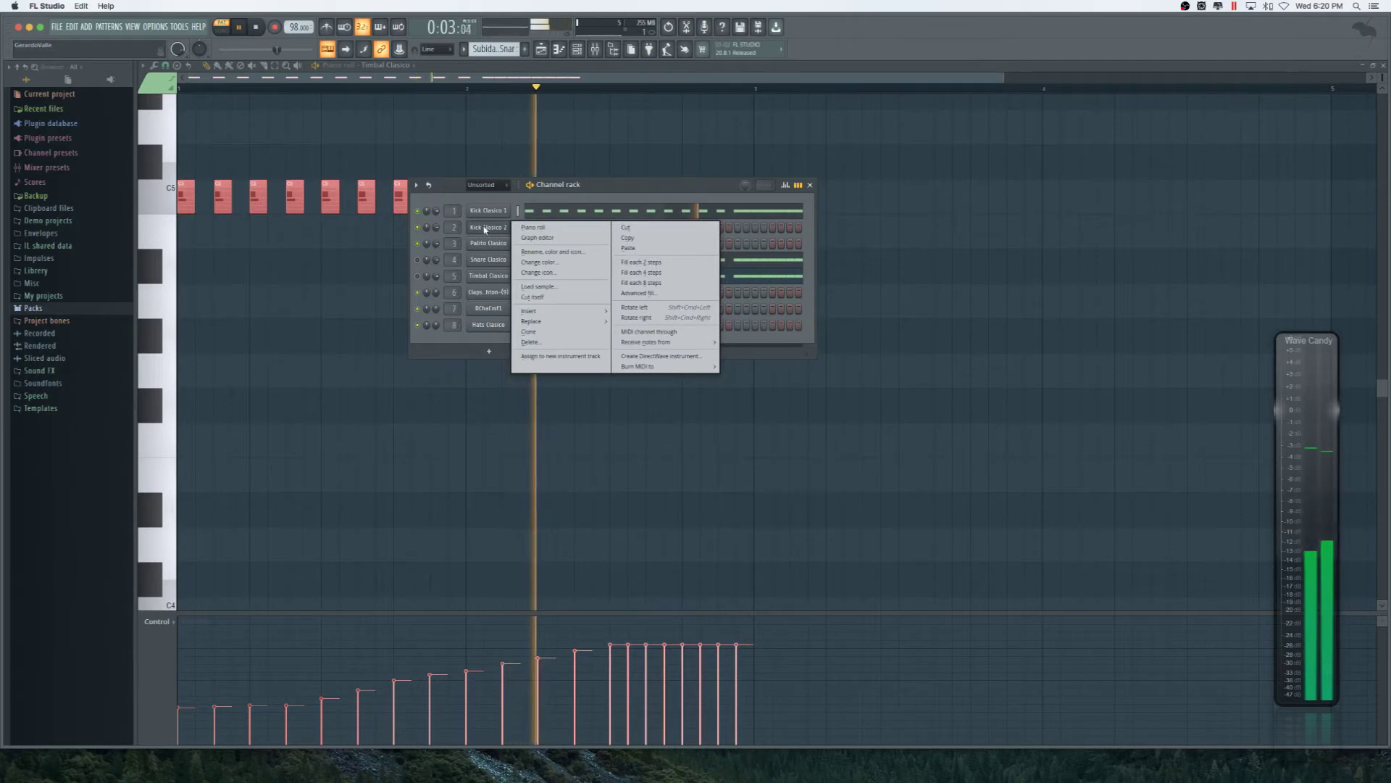
left_click(628, 248)
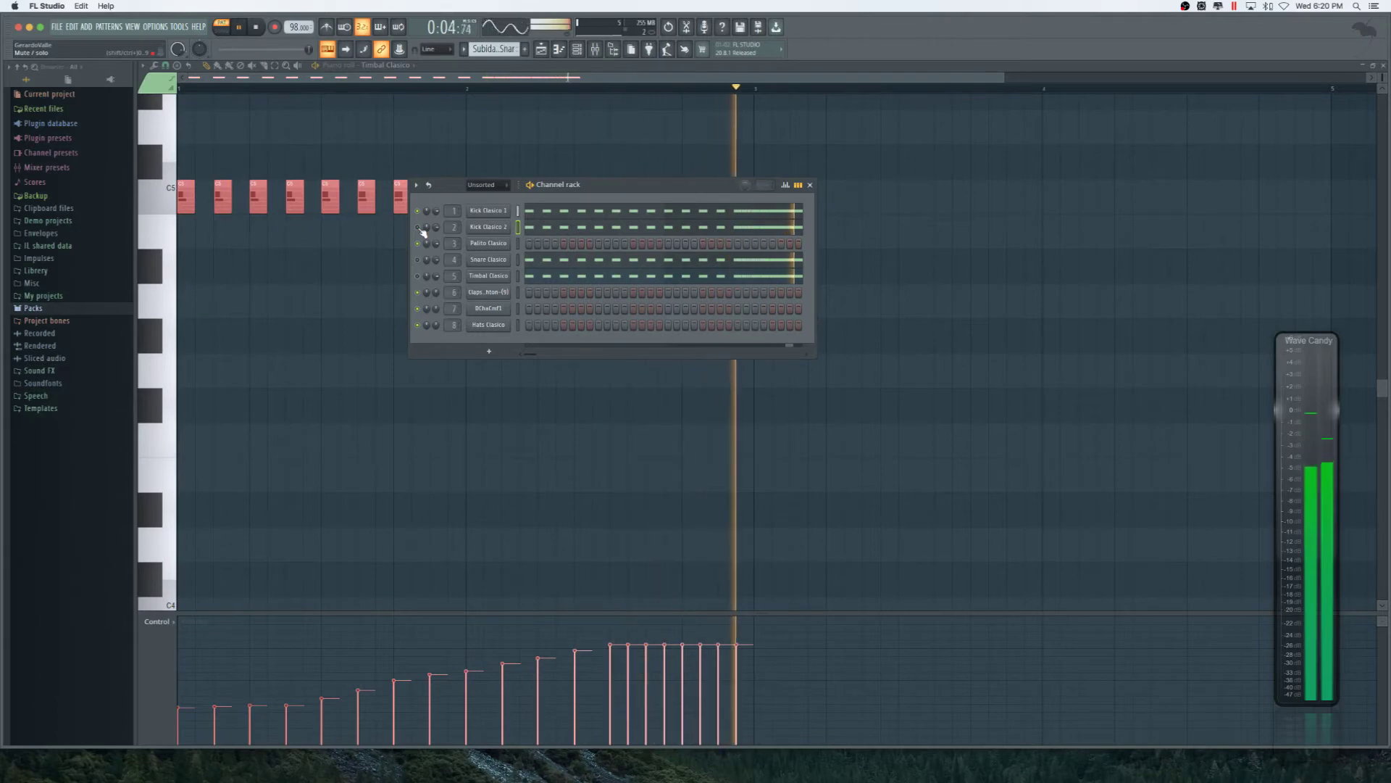
key("space")
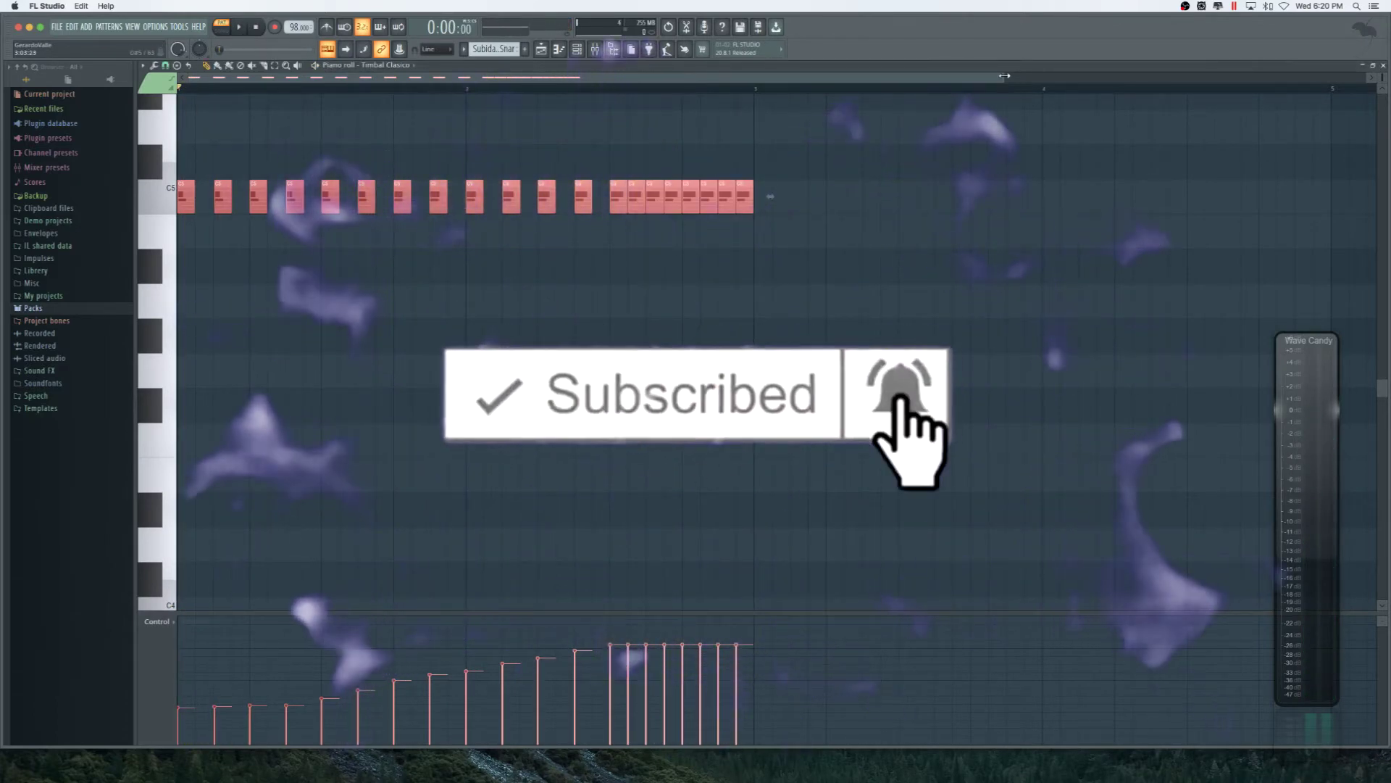
left_click_drag(998, 78, 676, 66)
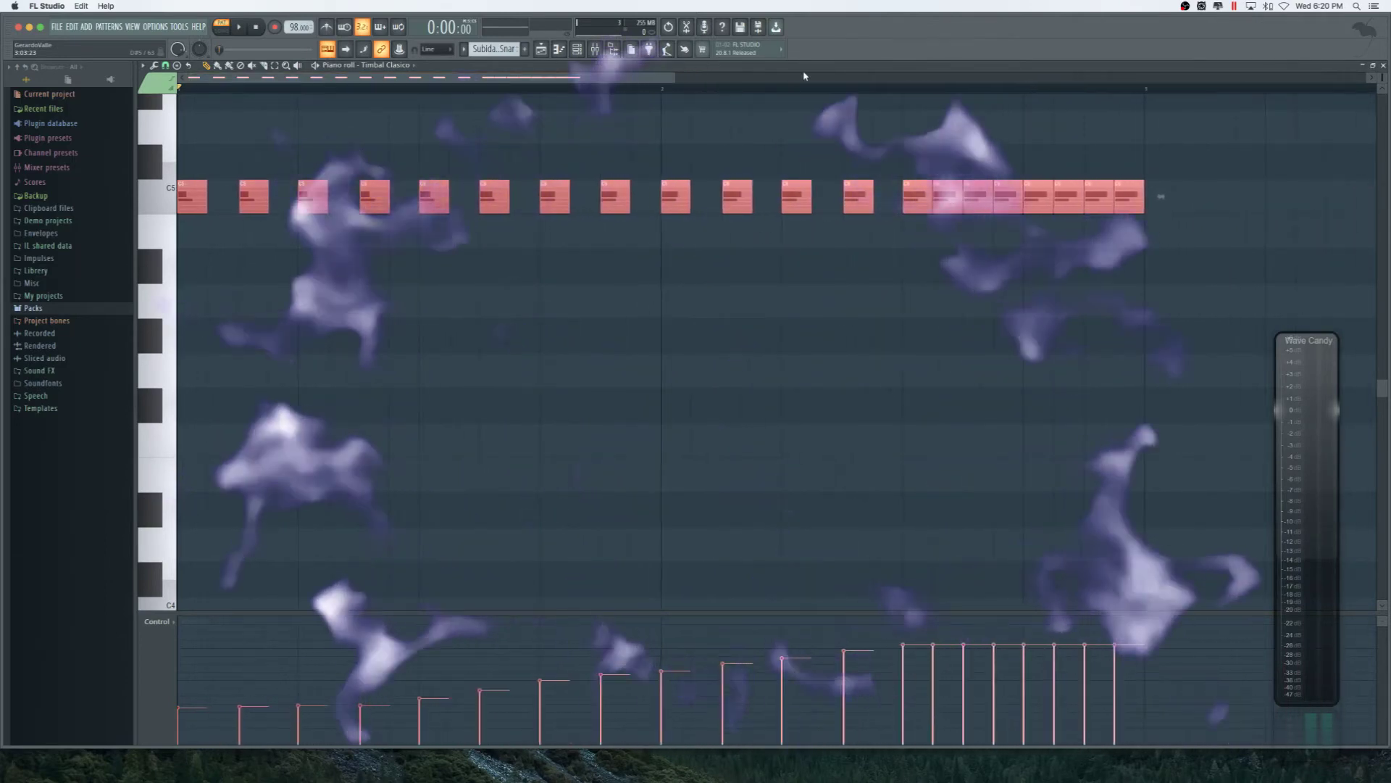
left_click(144, 66)
left_click(165, 66)
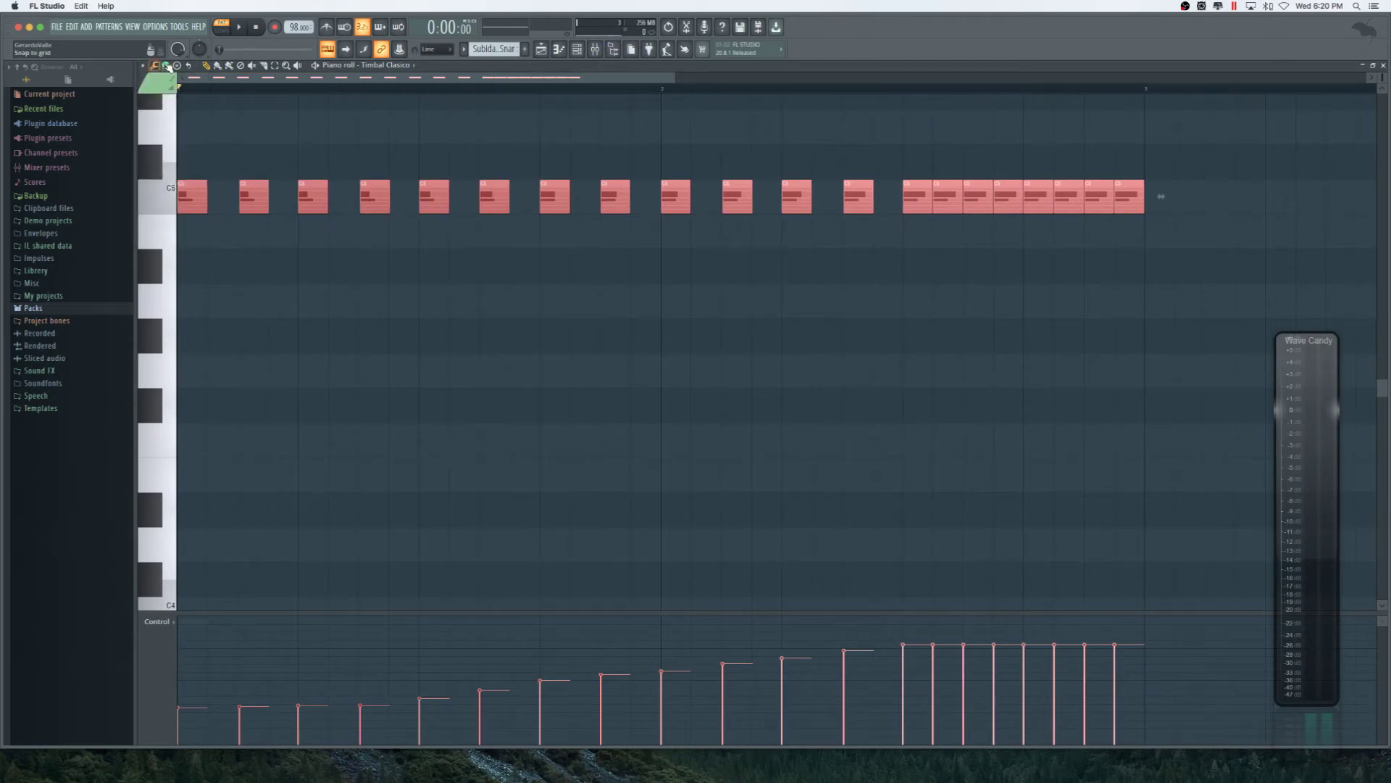
left_click(166, 66)
left_click(155, 66)
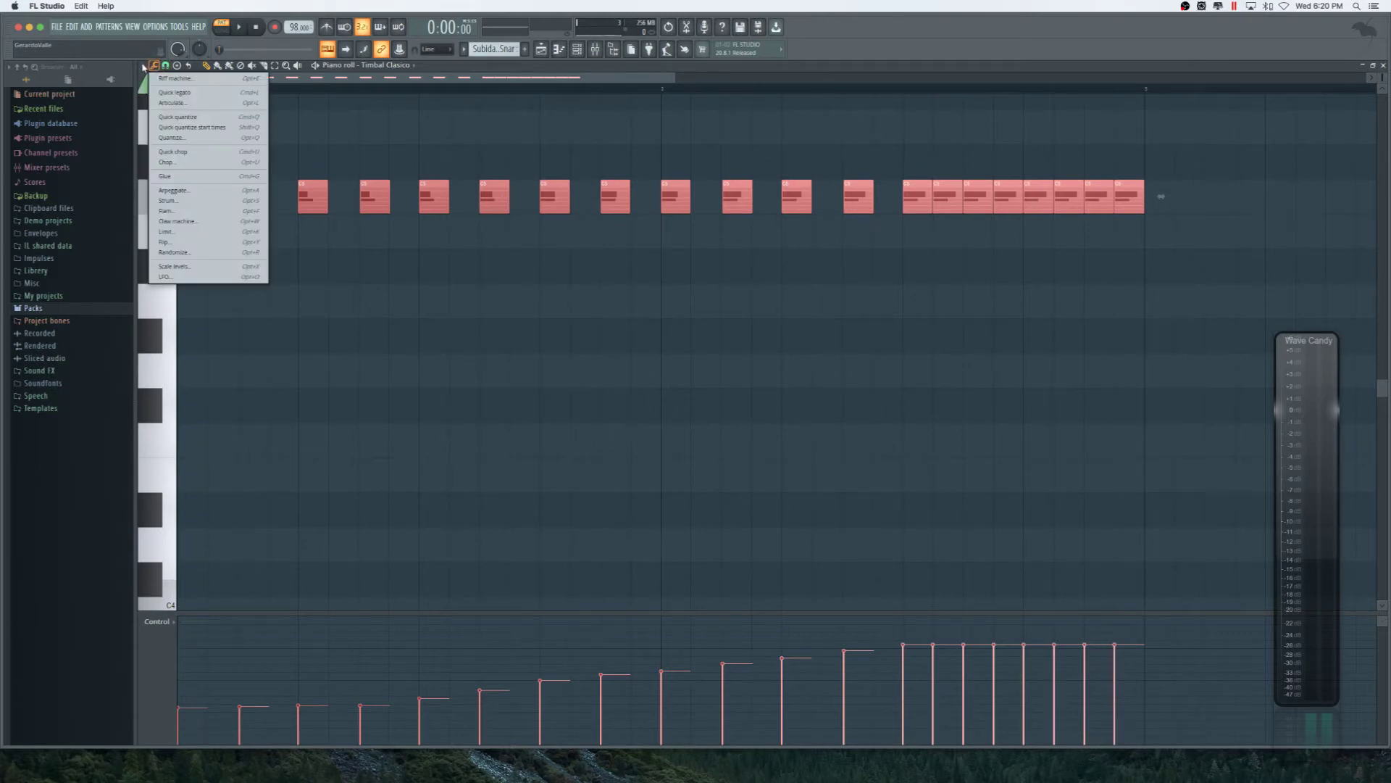
left_click(143, 65)
left_click(144, 66)
left_click(144, 66)
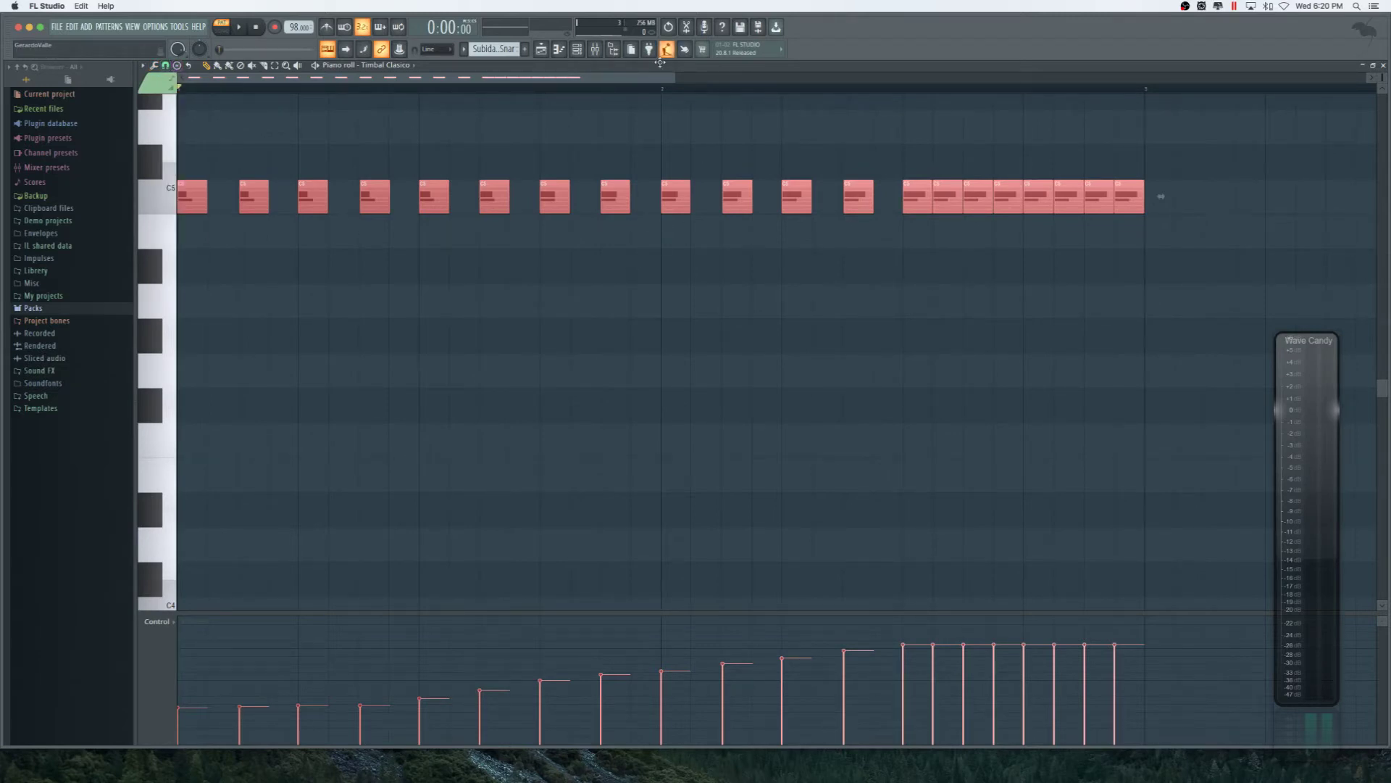
left_click_drag(674, 73, 1011, 97)
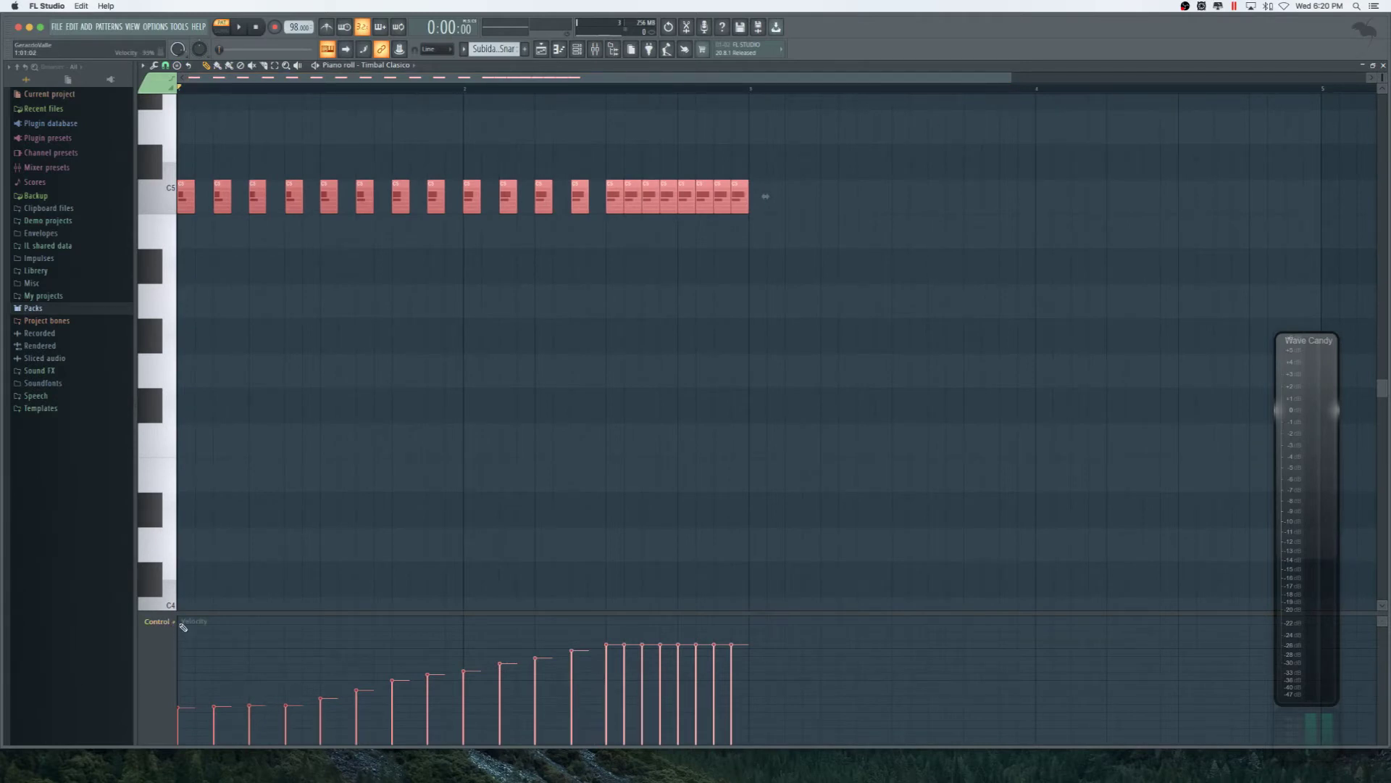
Play back the pattern and solo the Kick Clasico 1 track in the mixer.
key("space")
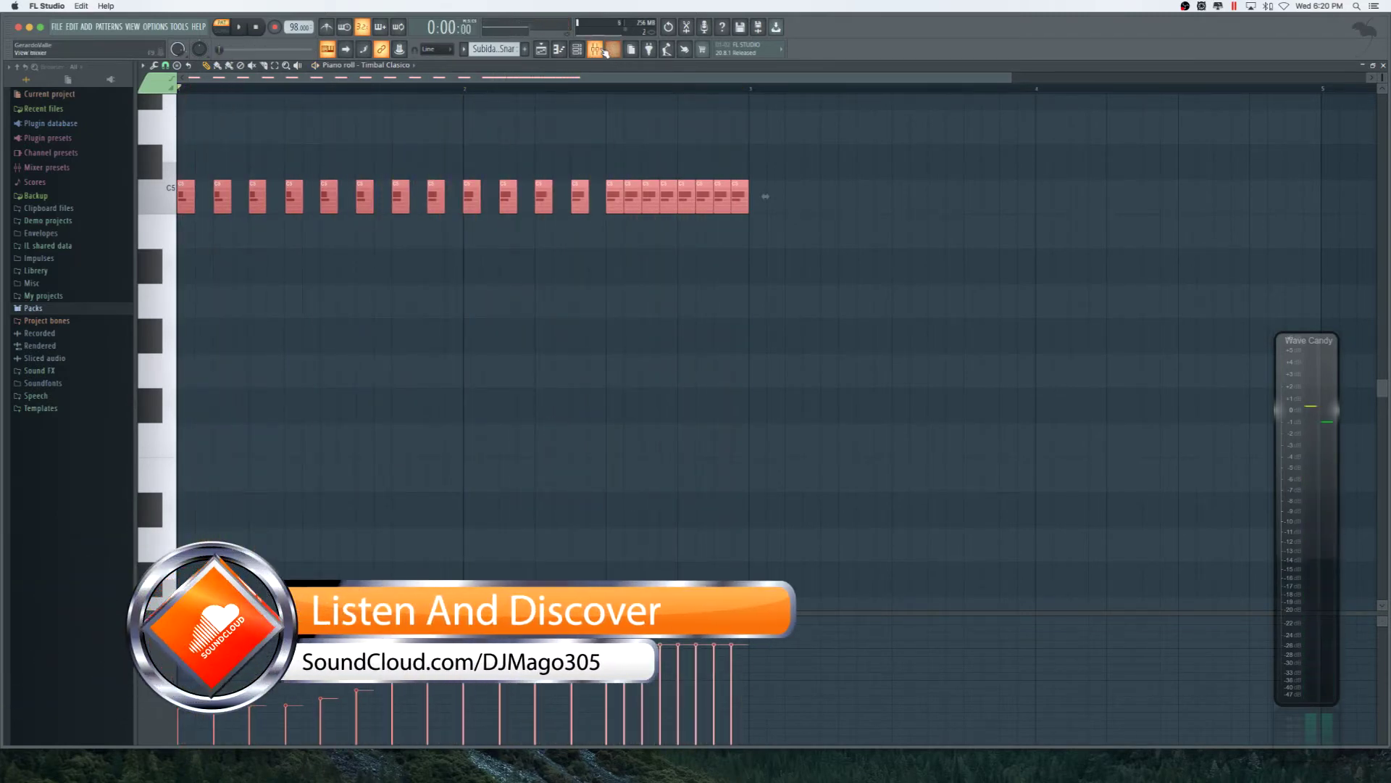
key("space")
key("F9")
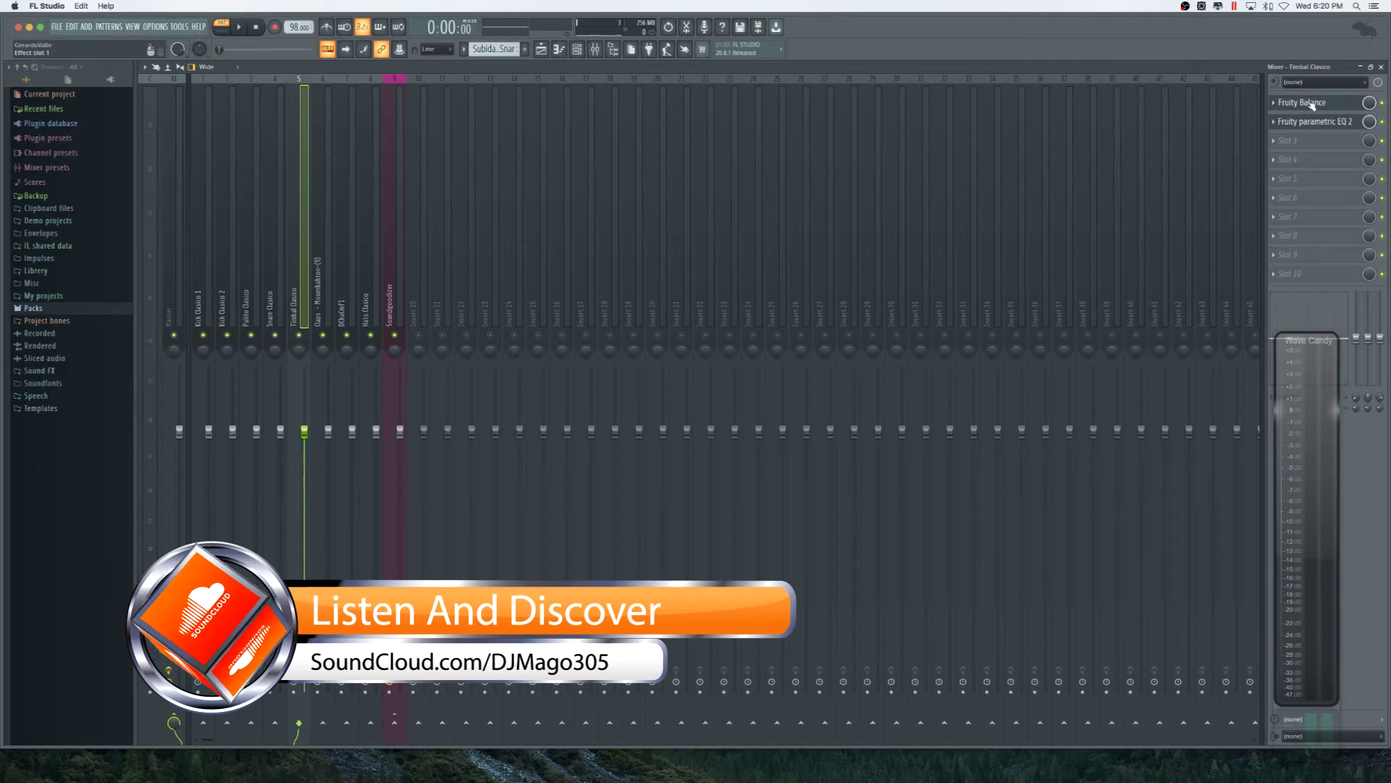
key("space")
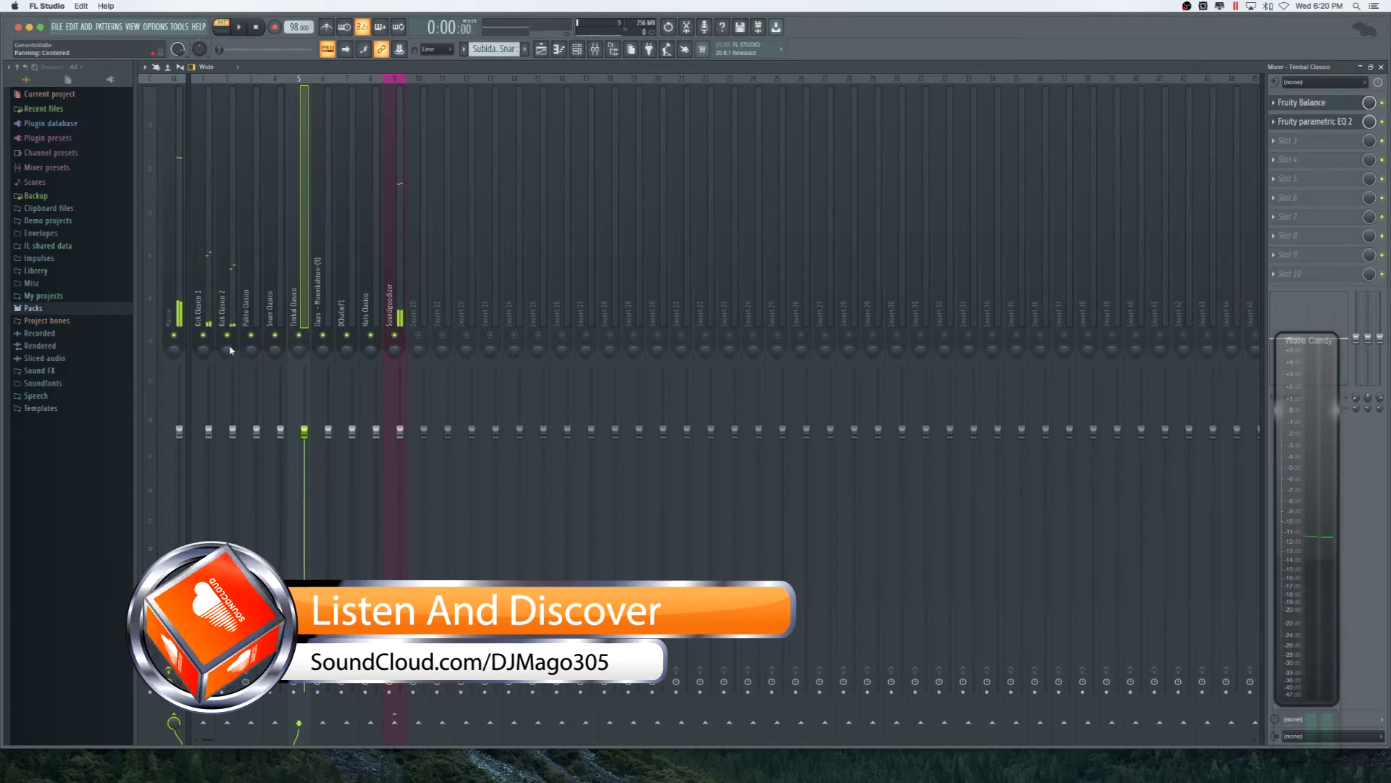
key("space")
right_click(204, 336)
key("space")
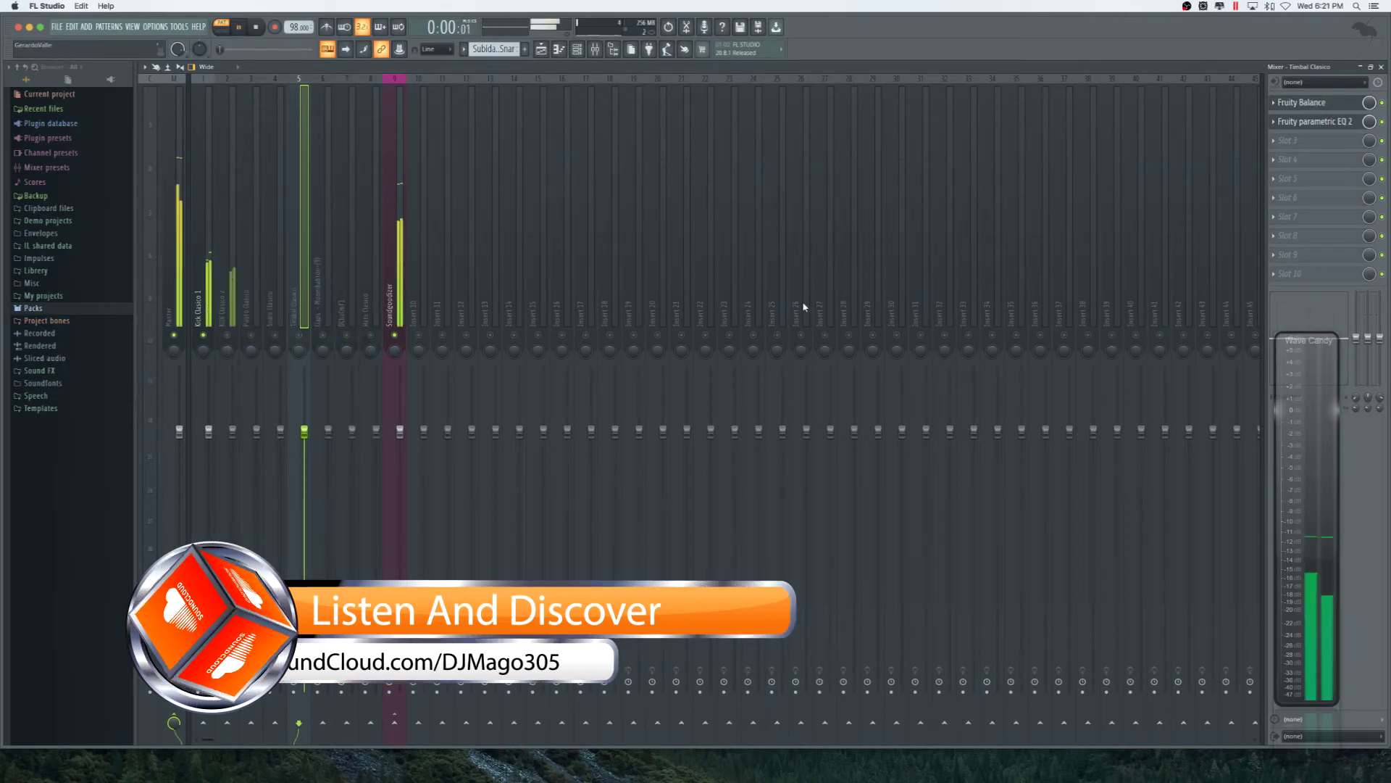
Inspect the Fruity Balance settings on the Kick Clasico 1 mixer track.
left_click(1304, 104)
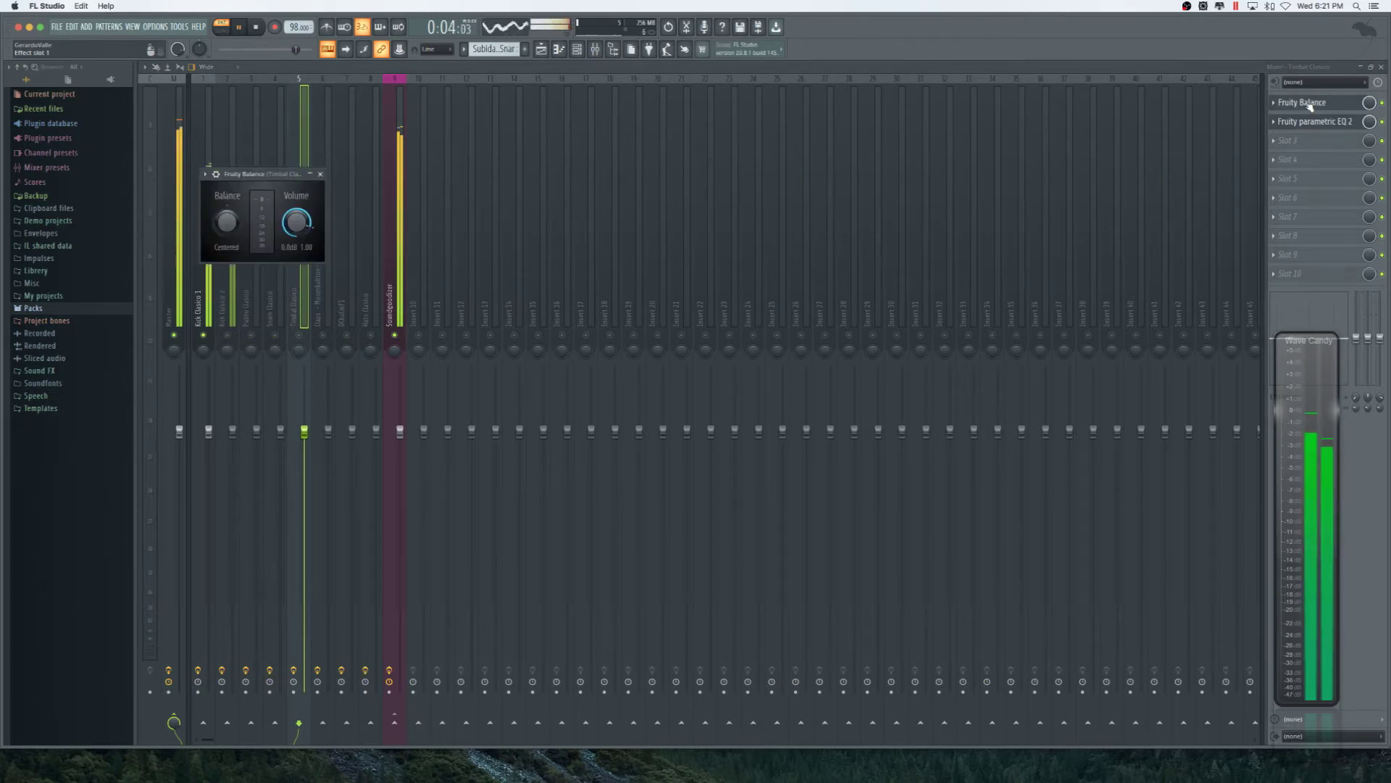
left_click(320, 175)
left_click(200, 262)
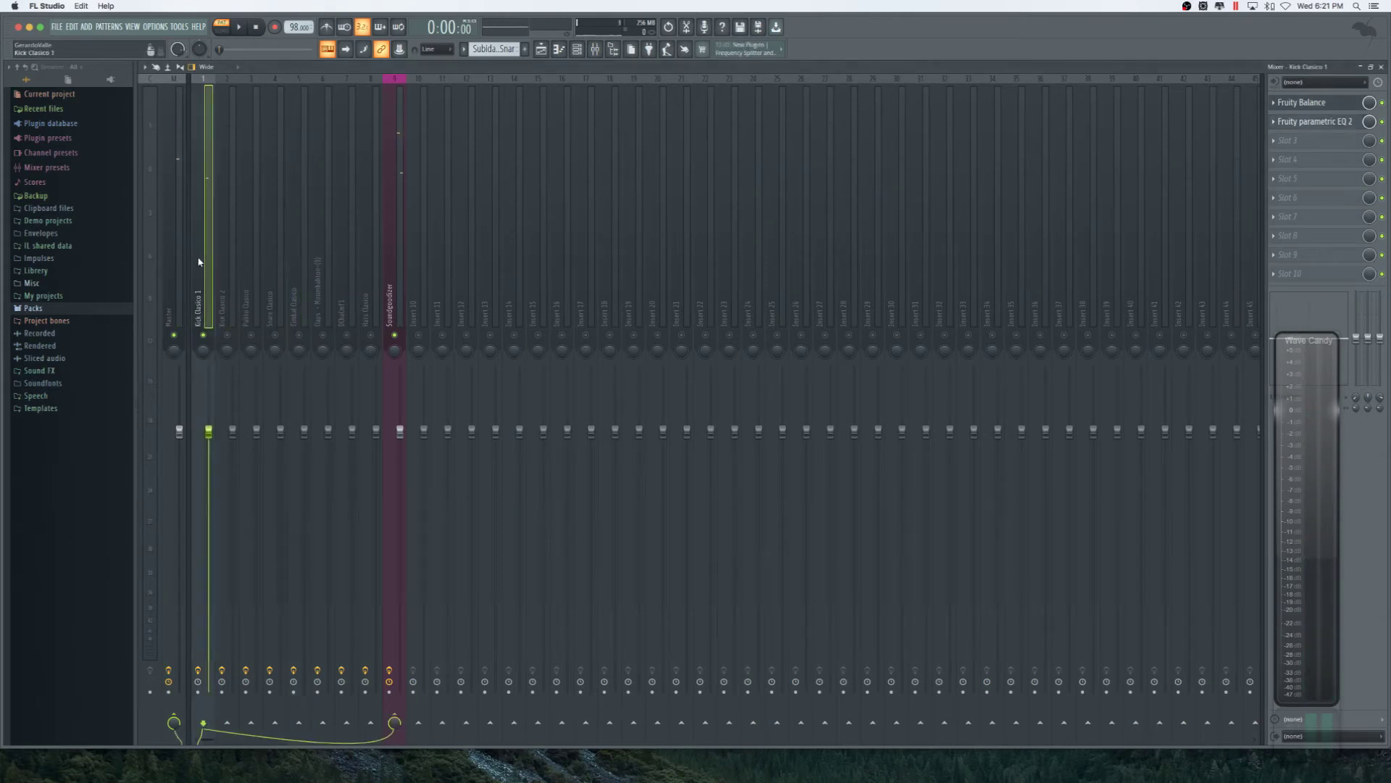
left_click(1302, 104)
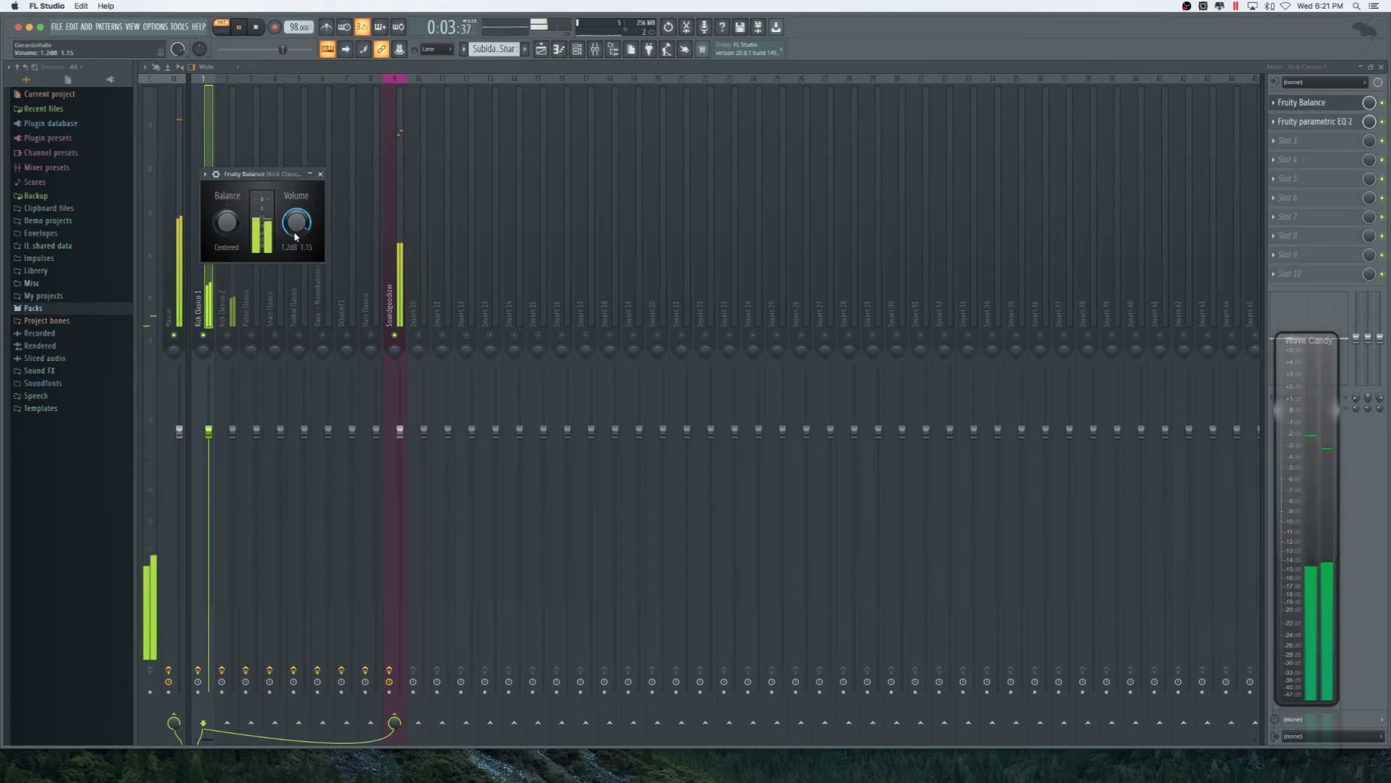
Adjust the low-cut band of Fruity parametric EQ 2 on the Kick Clasico 1 mixer track during playback.
left_click(1311, 121)
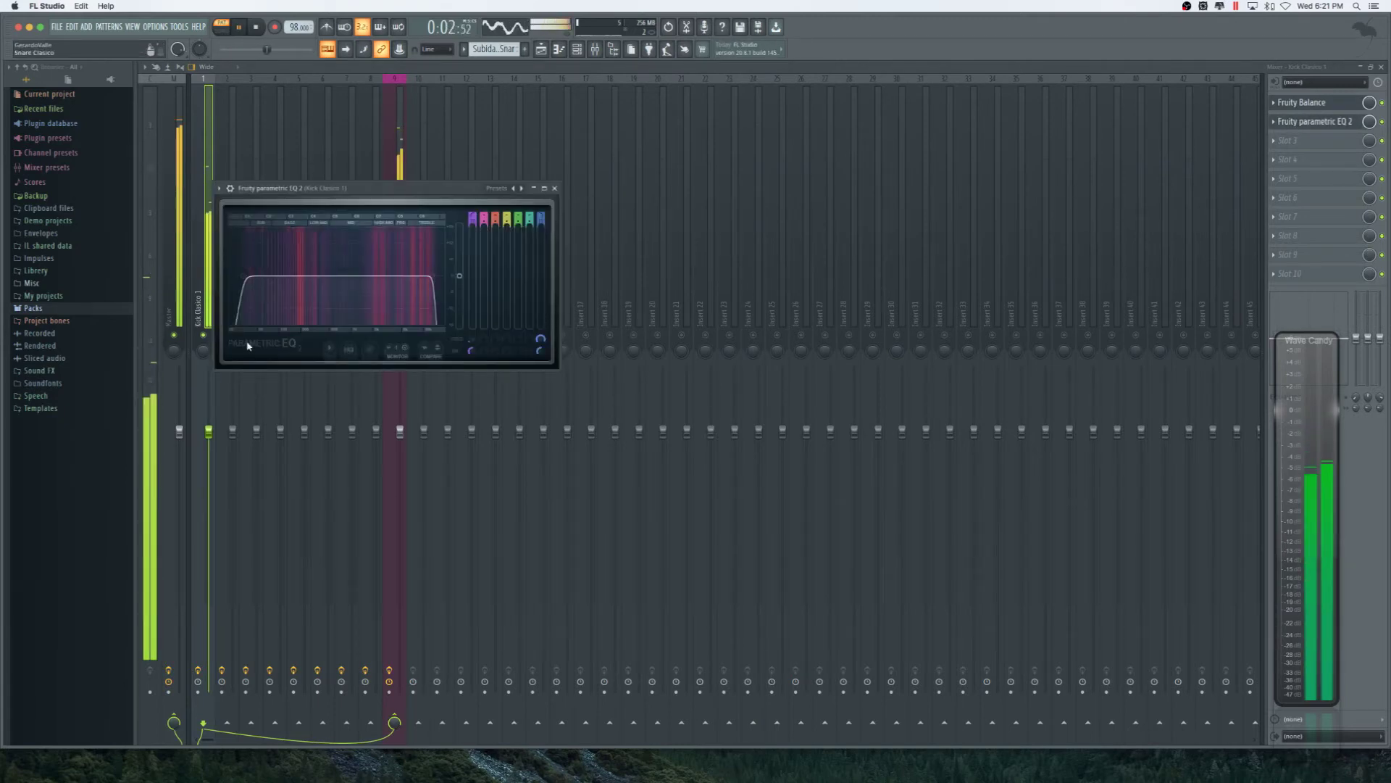
left_click_drag(248, 294, 249, 281)
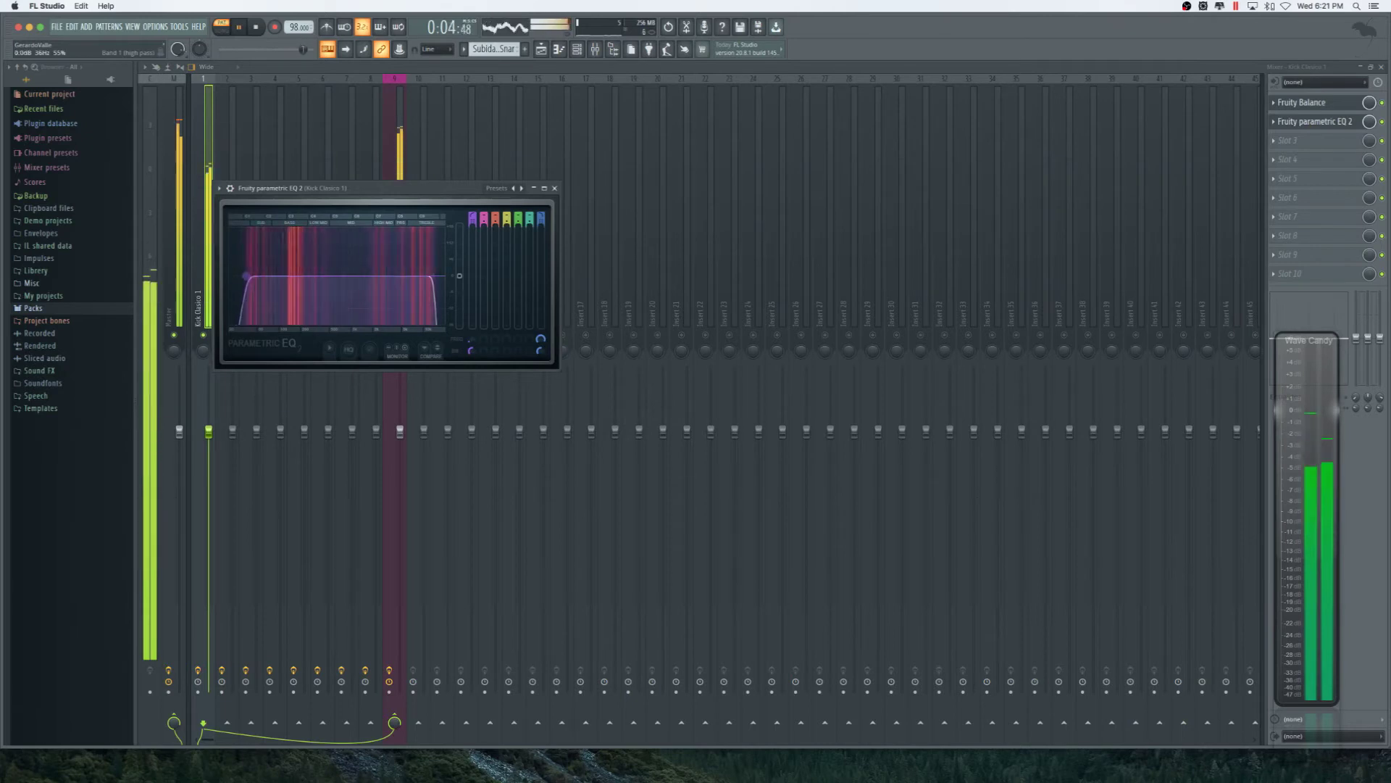
key("space")
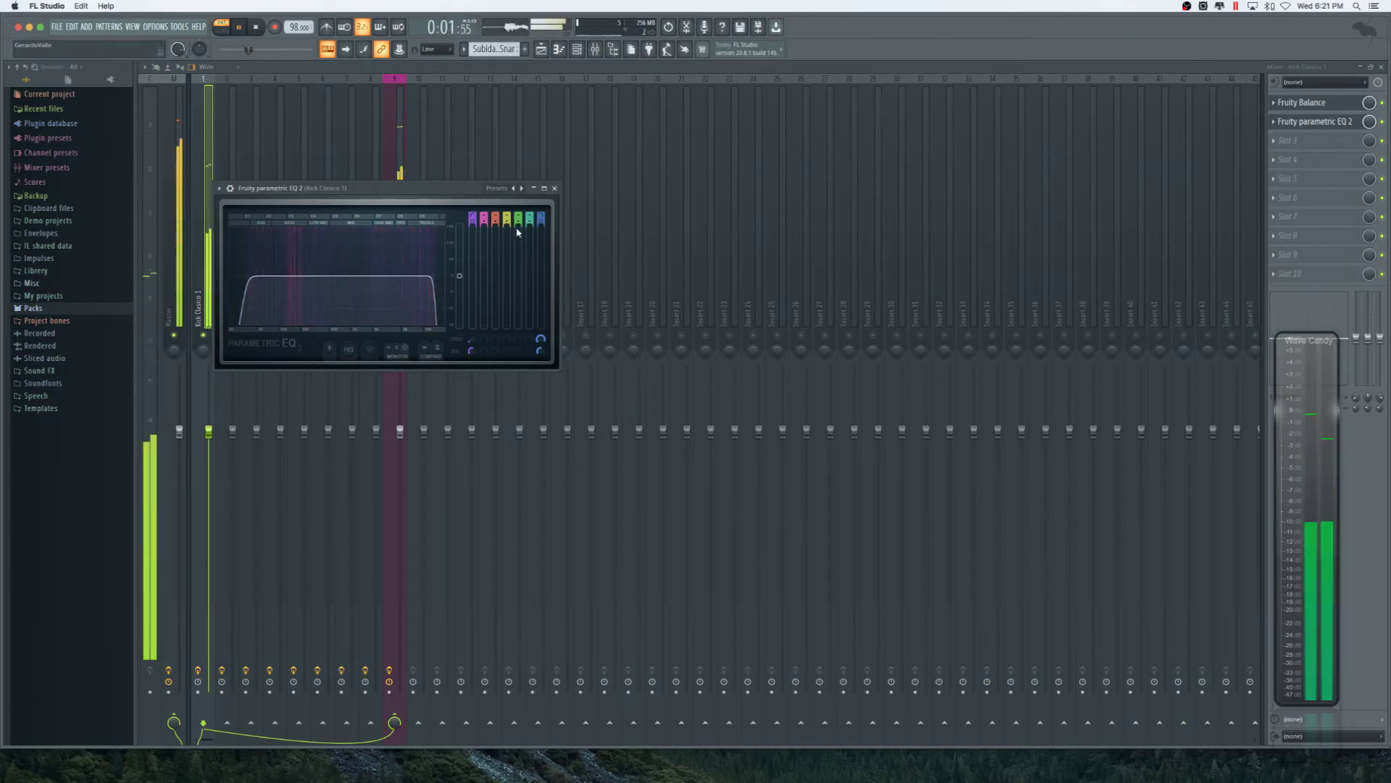
Close the kick's EQ and inspect the Soundgoodizer effect on the Soundgoodizer mixer track during playback.
left_click(555, 188)
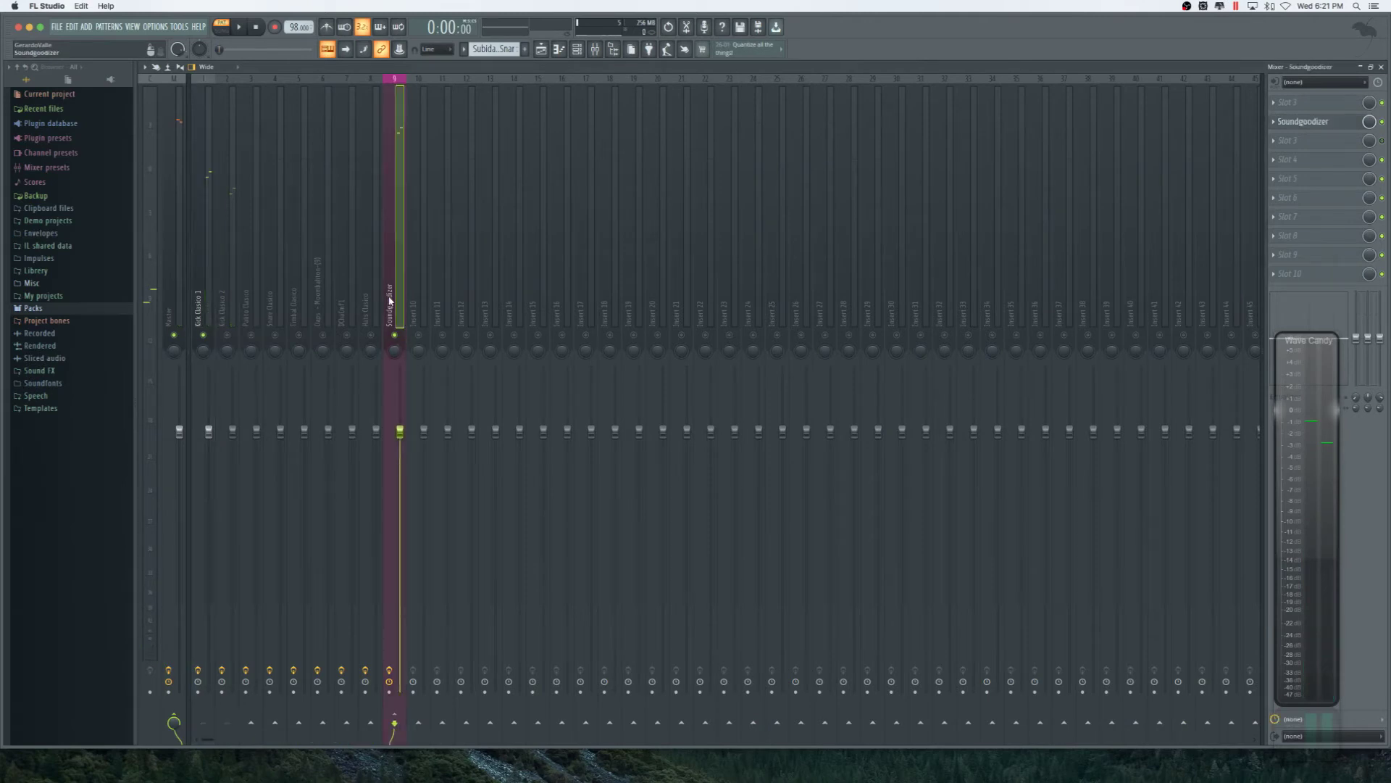
left_click(1326, 122)
left_click(1326, 122)
left_click(1326, 122)
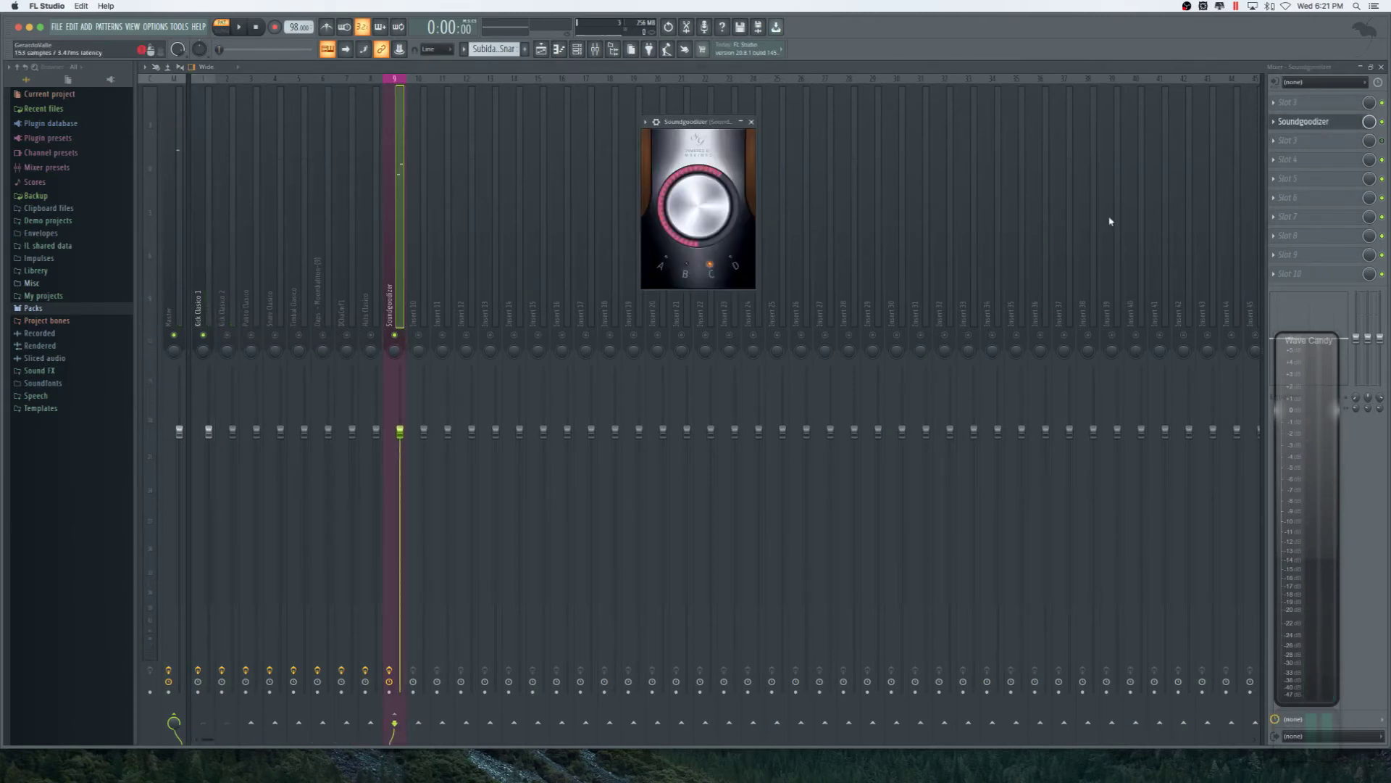
key("space")
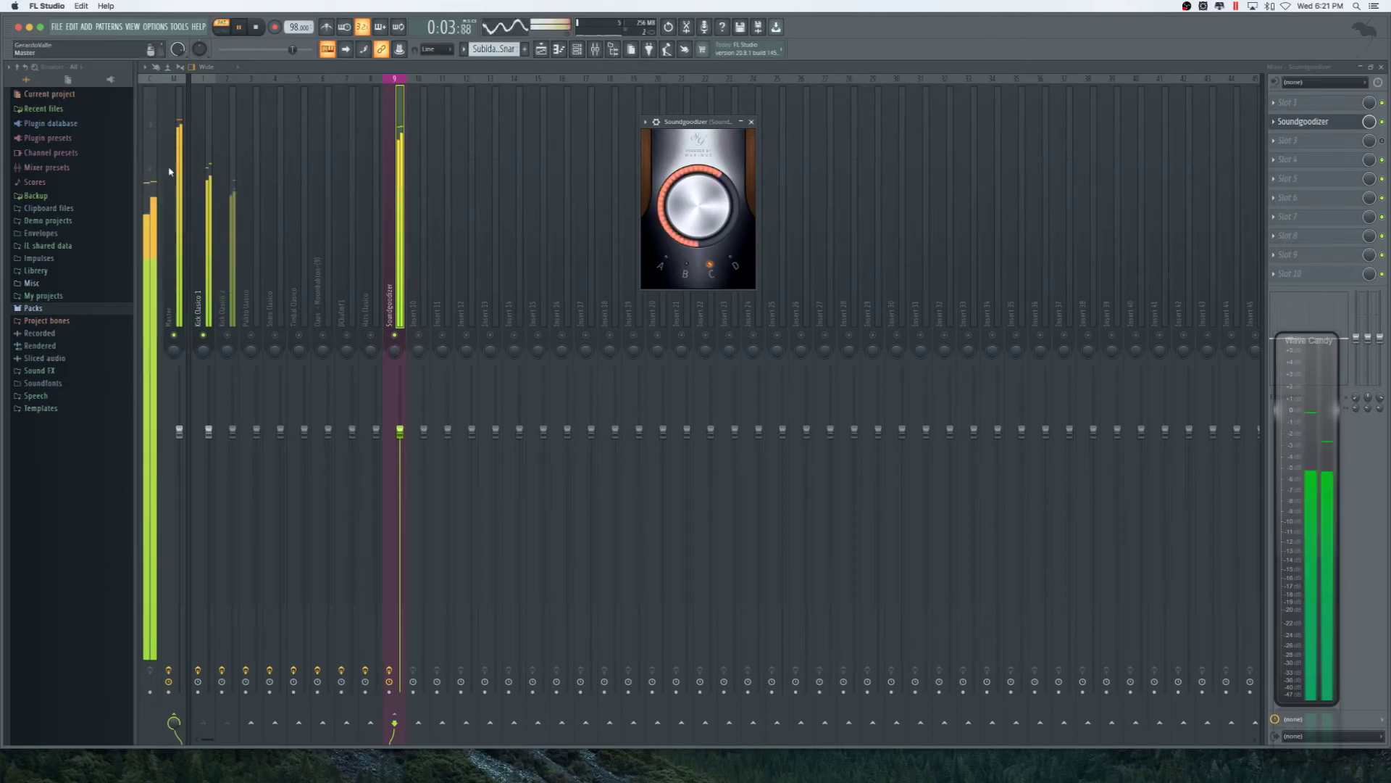
Adjust the gain of the Fruity Limiter on the Master mixer track during playback.
left_click(177, 81)
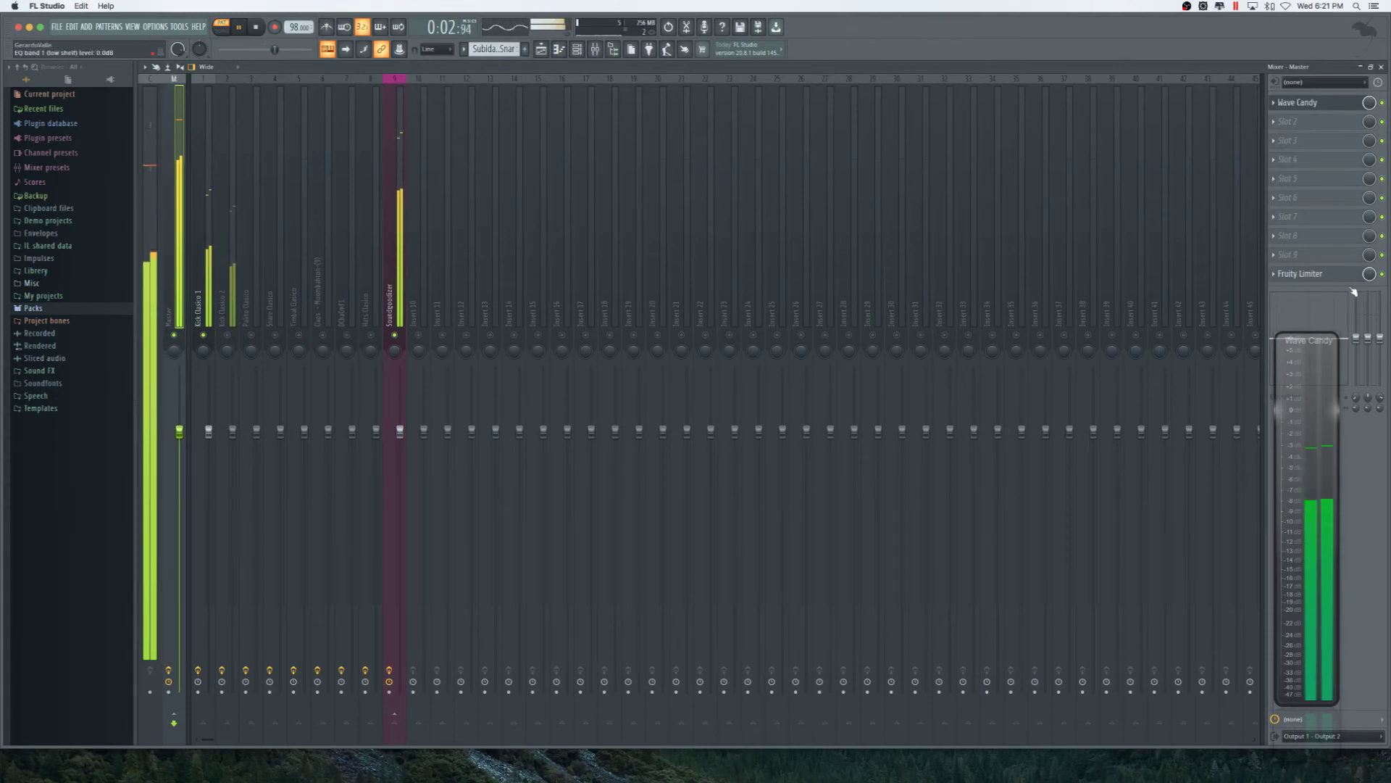
left_click(1319, 278)
left_click(1301, 274)
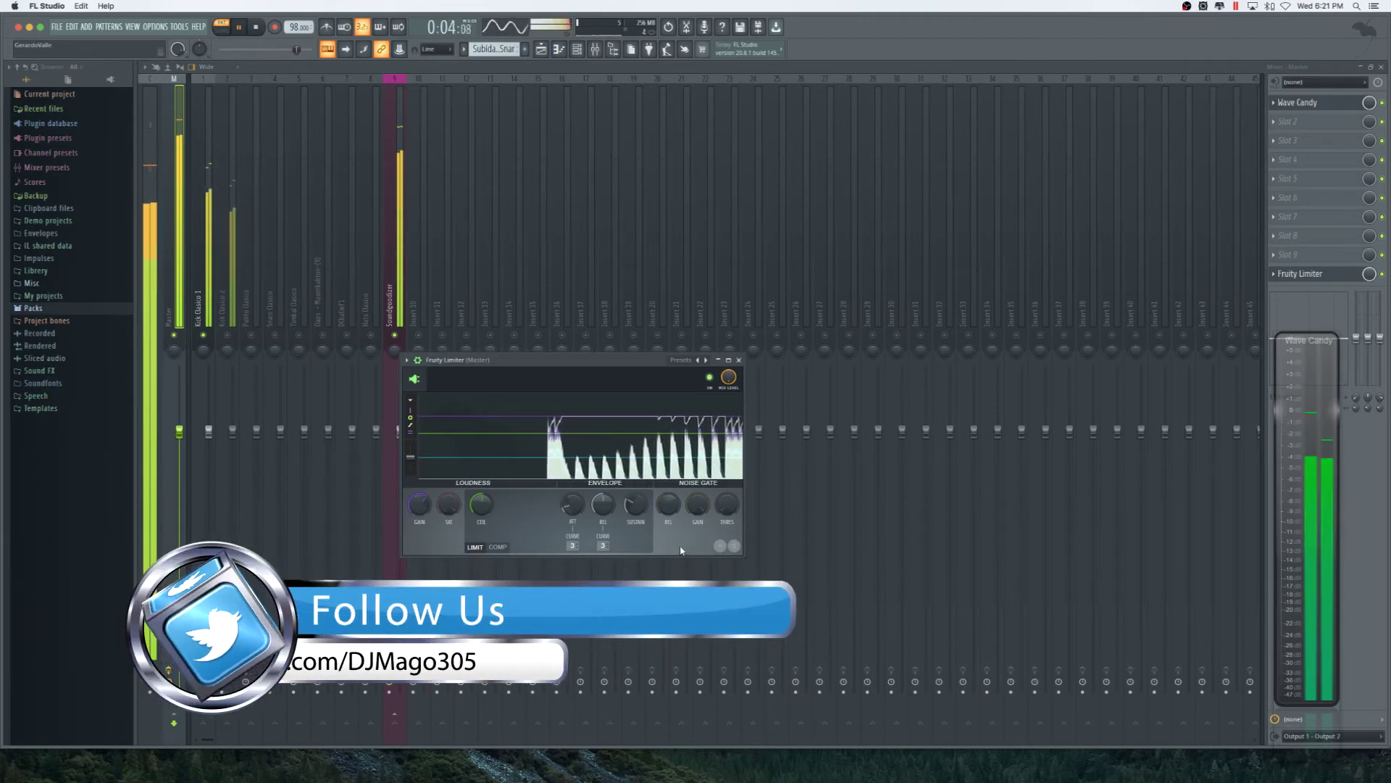
mouse_move(432, 511)
left_mouse_down()
mouse_move(432, 523)
mouse_move(423, 512)
left_mouse_up()
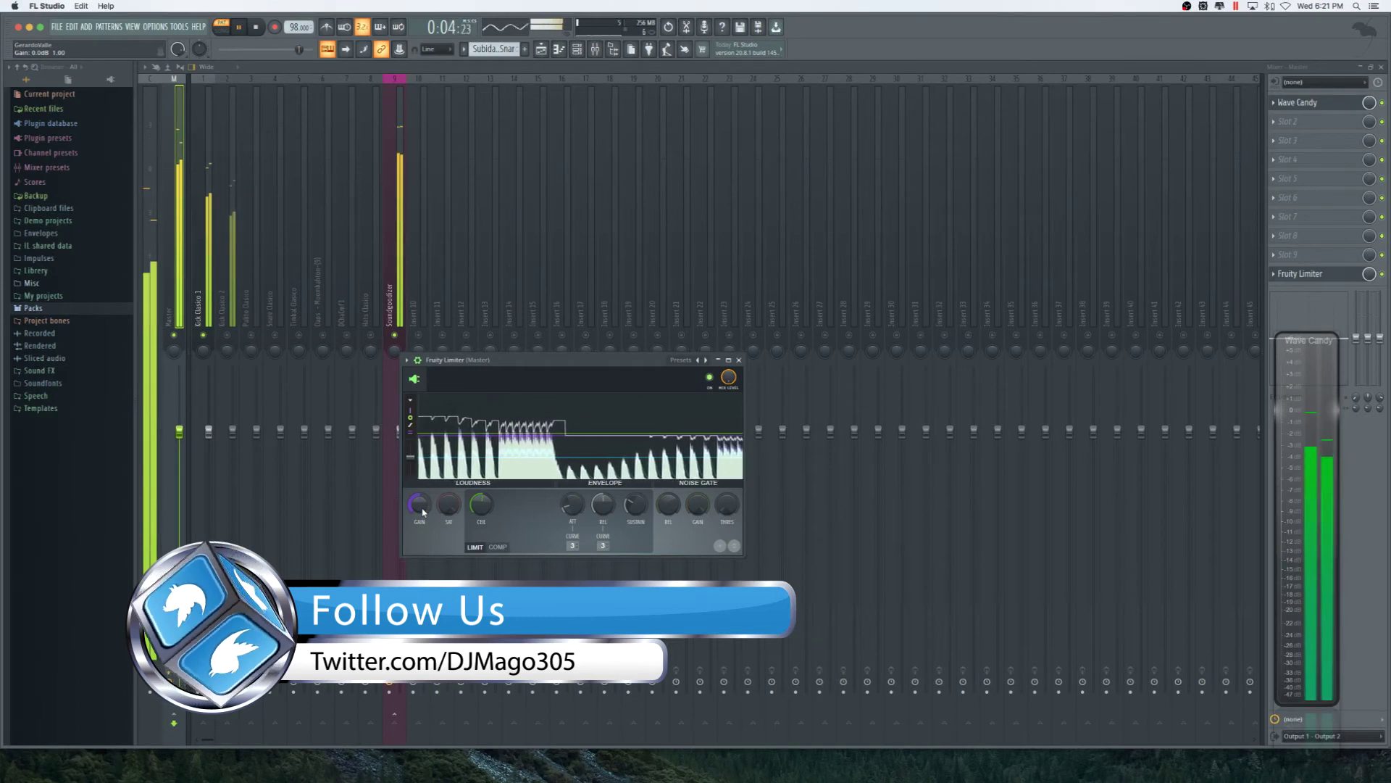
scroll(423, 511, "up", 3)
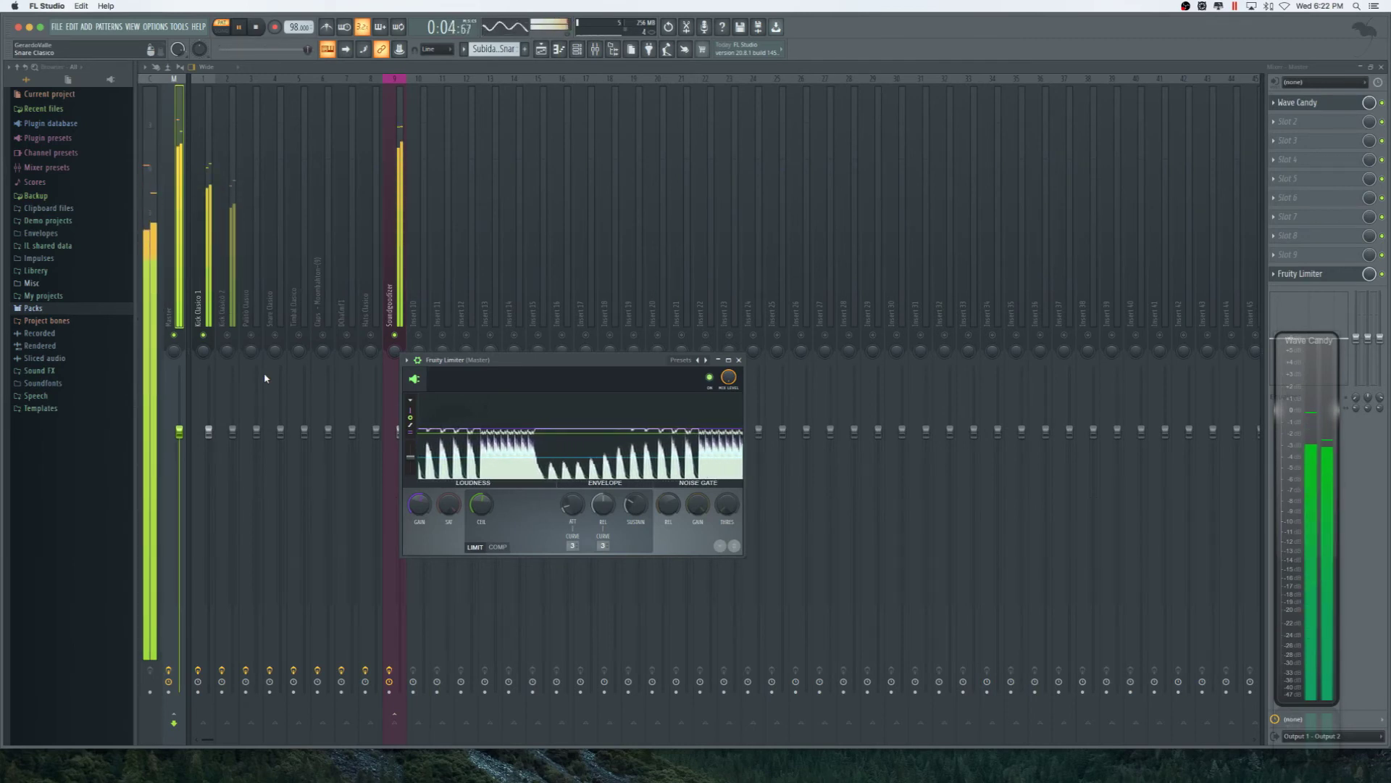
Adjust the panning of the Kick Clasico 1 mixer track while the pattern plays.
left_click(204, 353)
left_click_drag(204, 350, 204, 347)
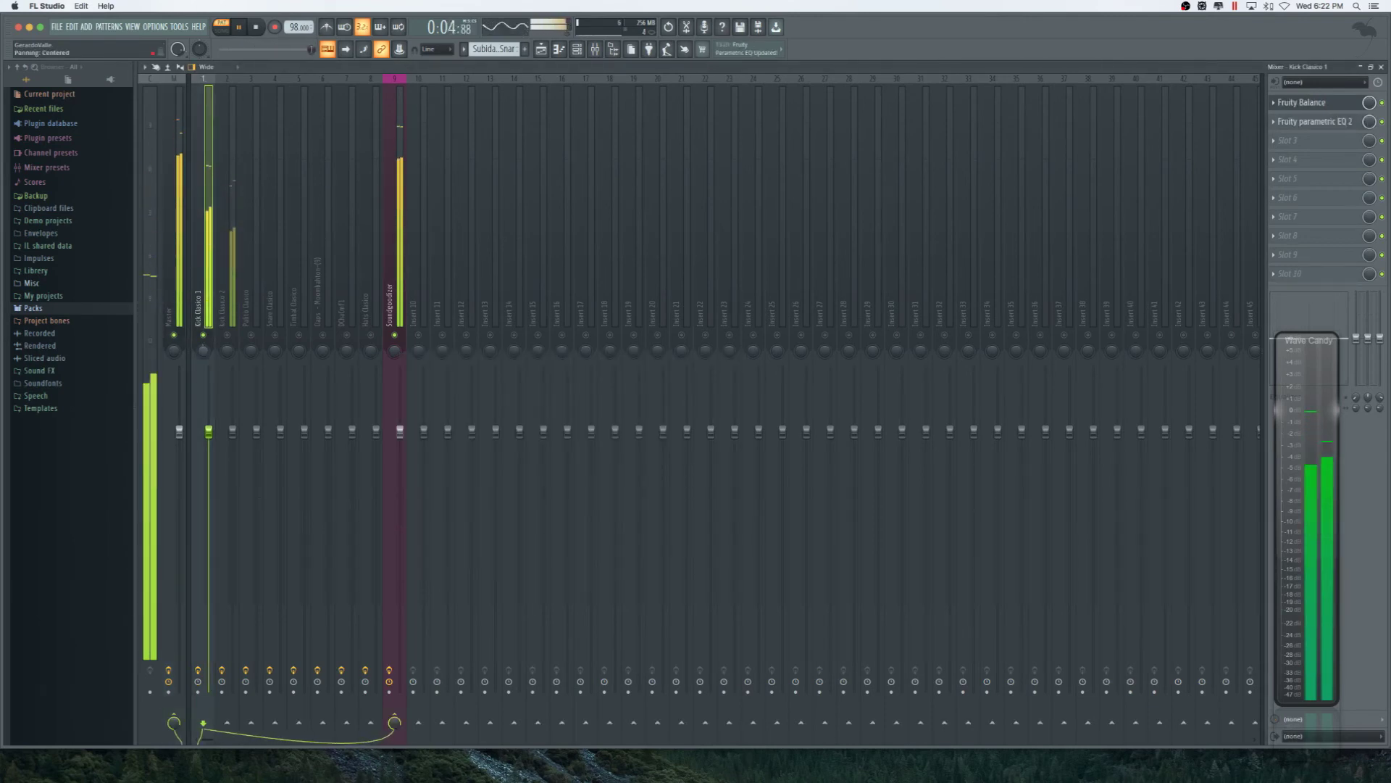
left_click_drag(203, 350, 204, 345)
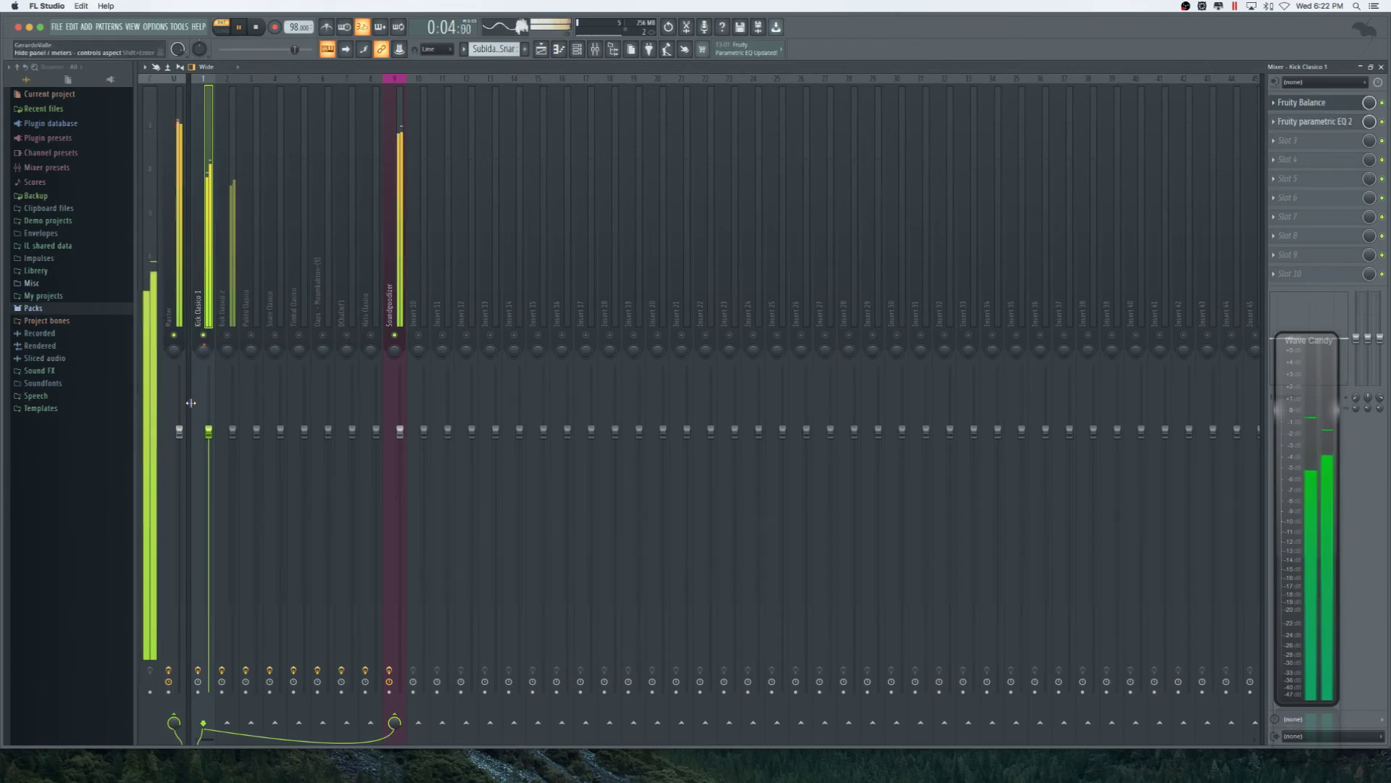
Compare the Master and Kick Clasico 1 levels, check the Master's Fruity Limiter response, and stop playback.
left_click(178, 83)
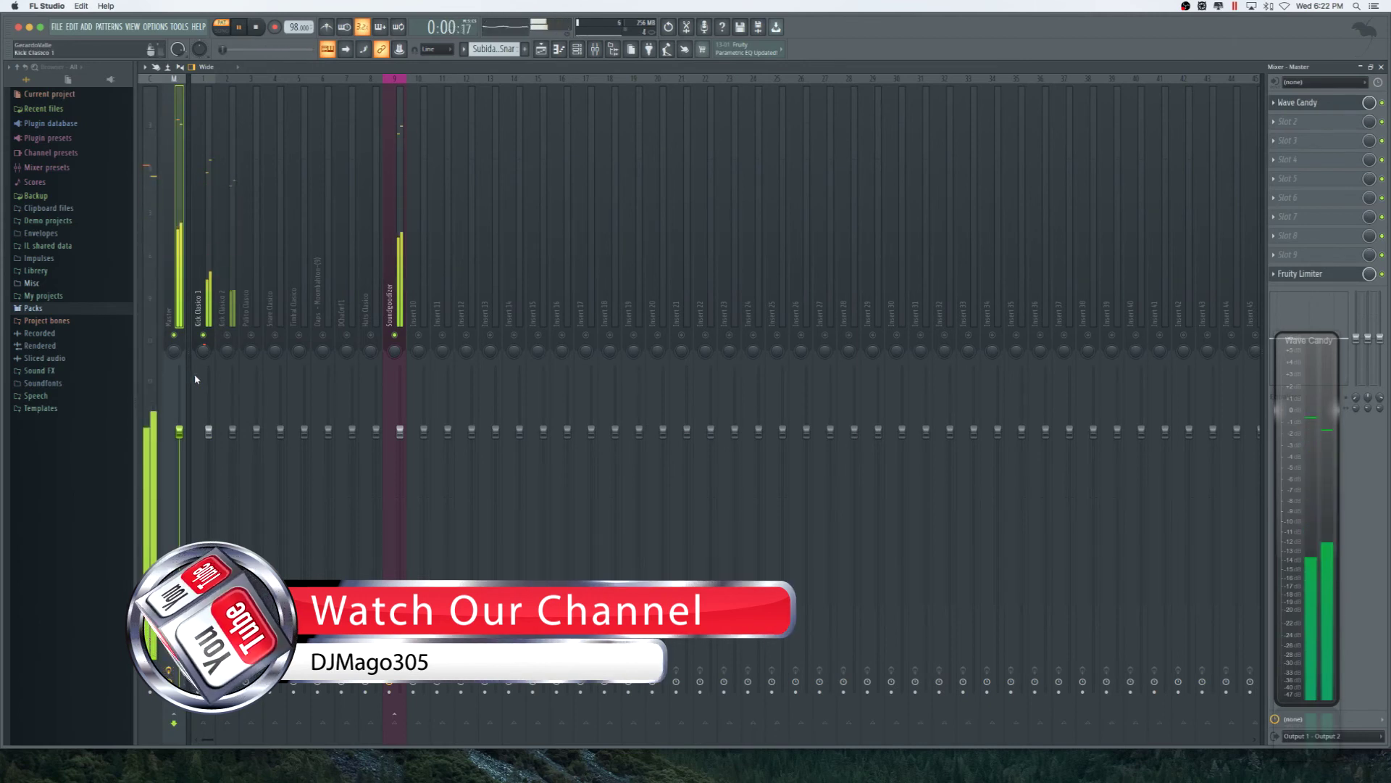
left_click(209, 402)
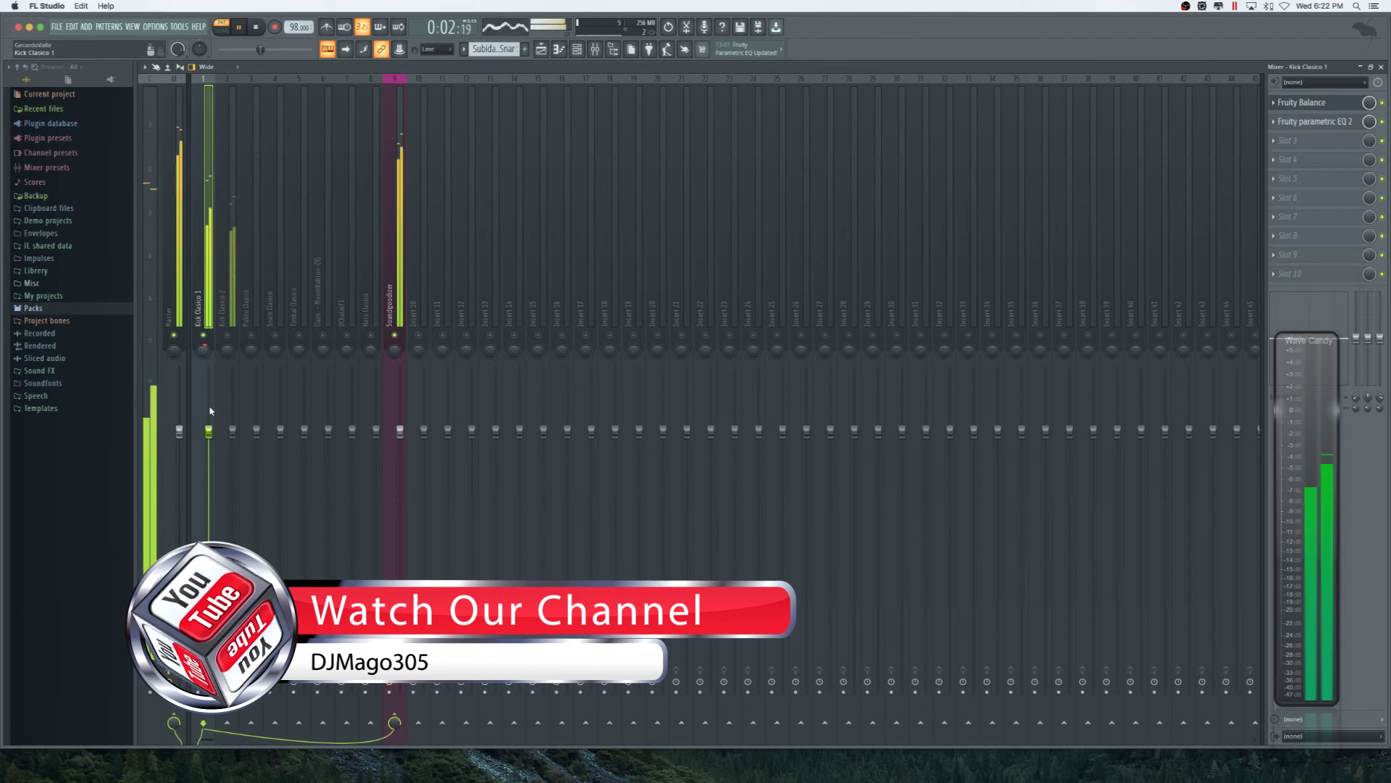
left_click(178, 83)
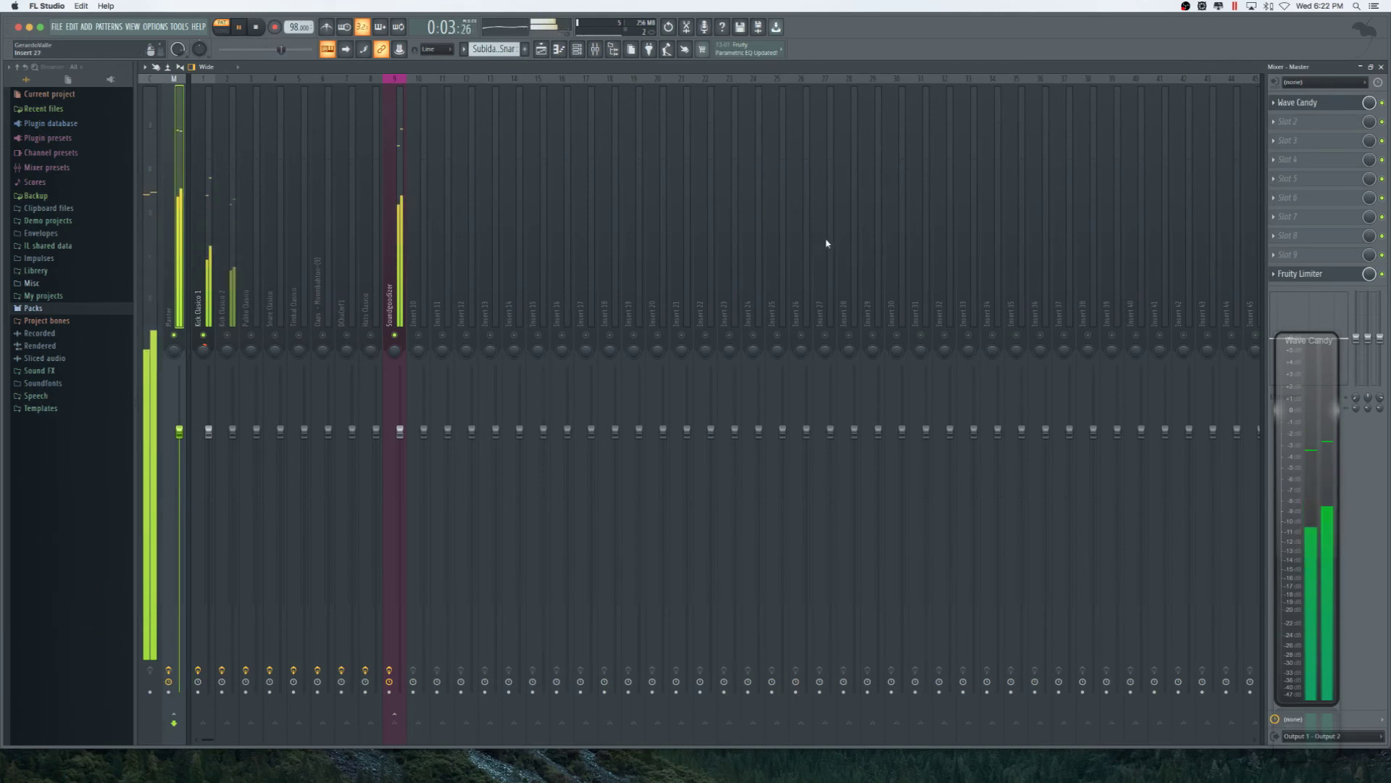
left_click(1335, 274)
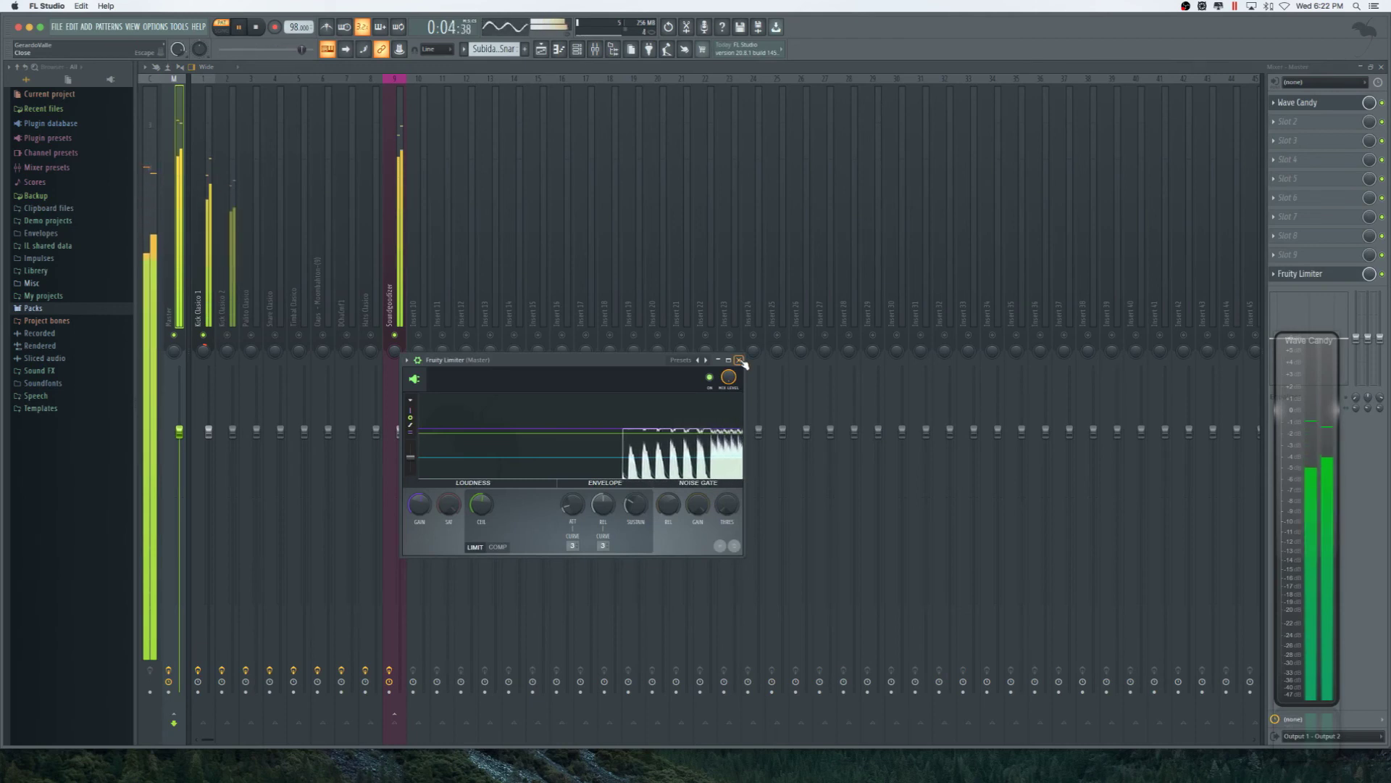
key("space")
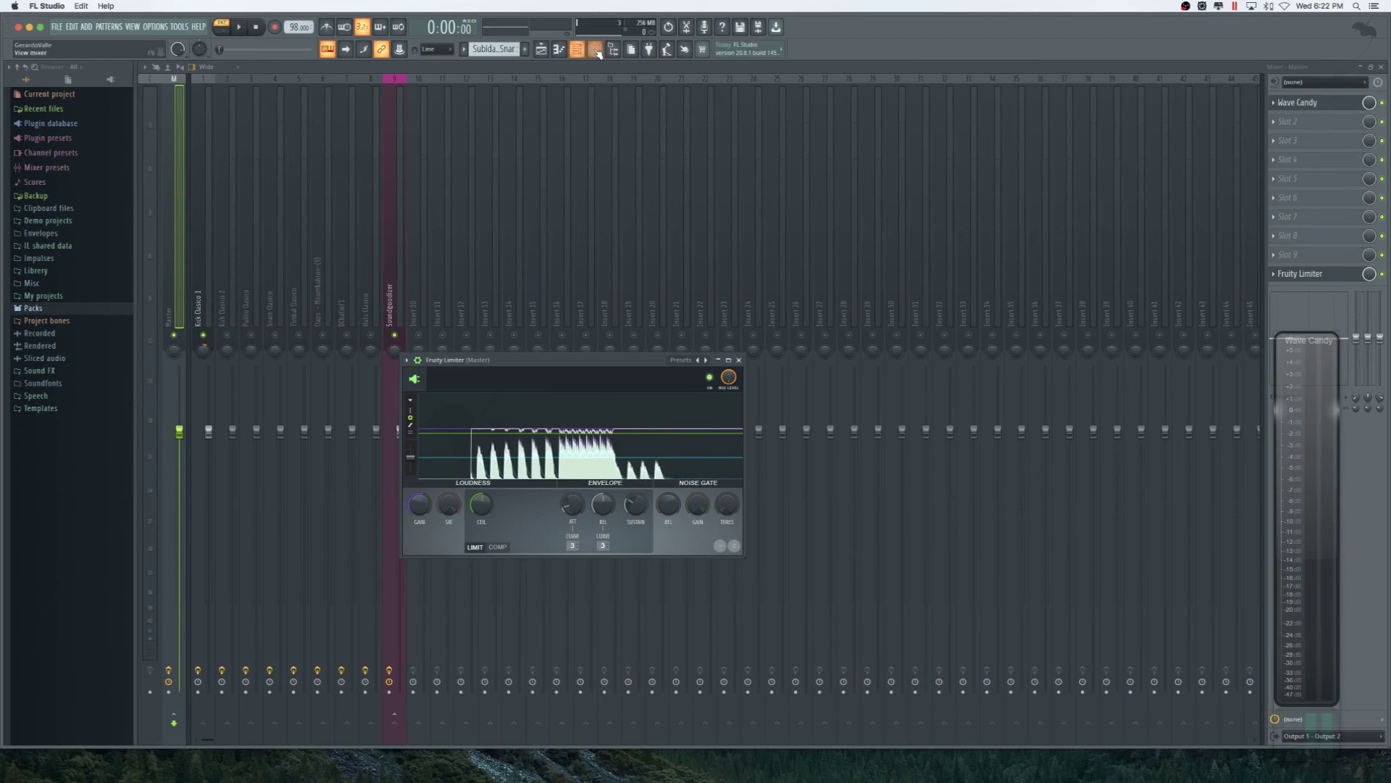
Cut the note patterns from the Kick Clasico 1, Kick Clasico 2 and Snare Clasico channels in the channel rack.
left_click(596, 51)
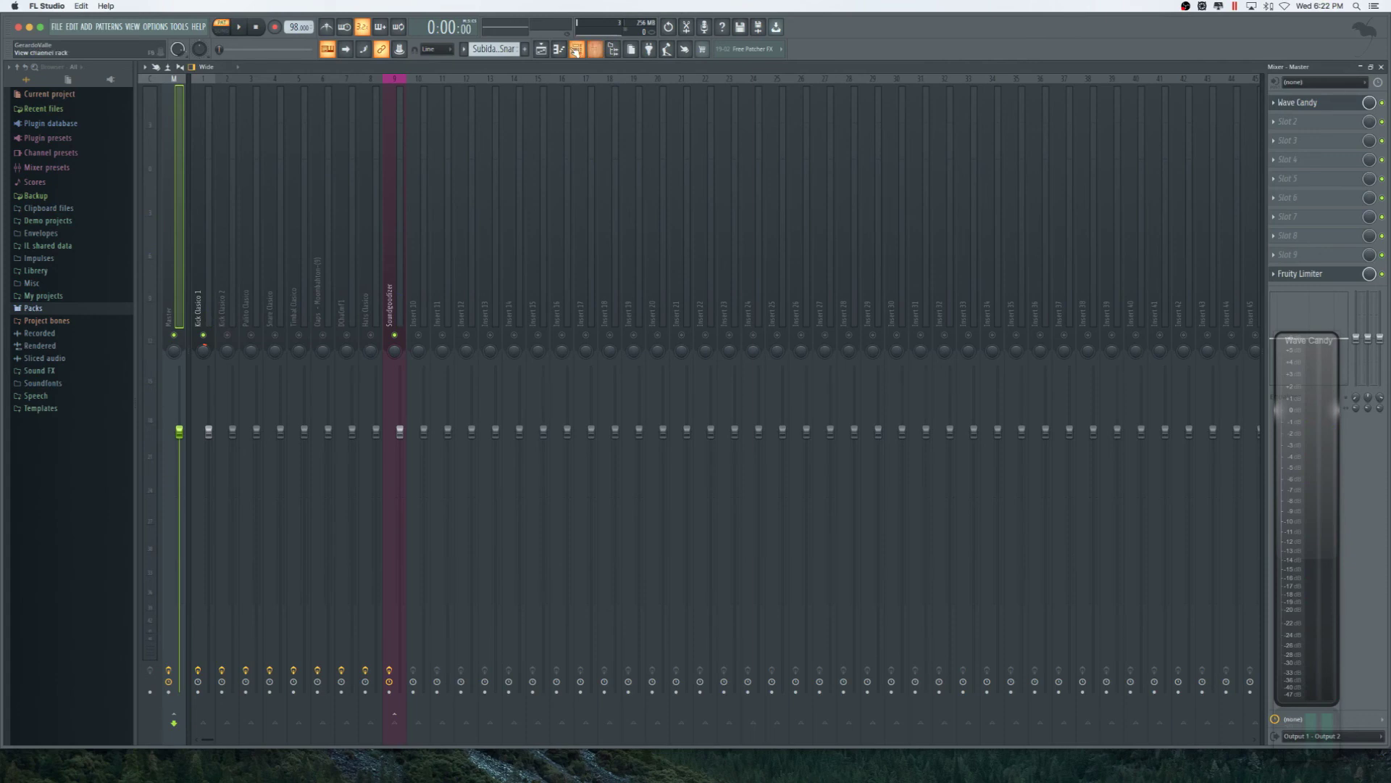
left_click(579, 50)
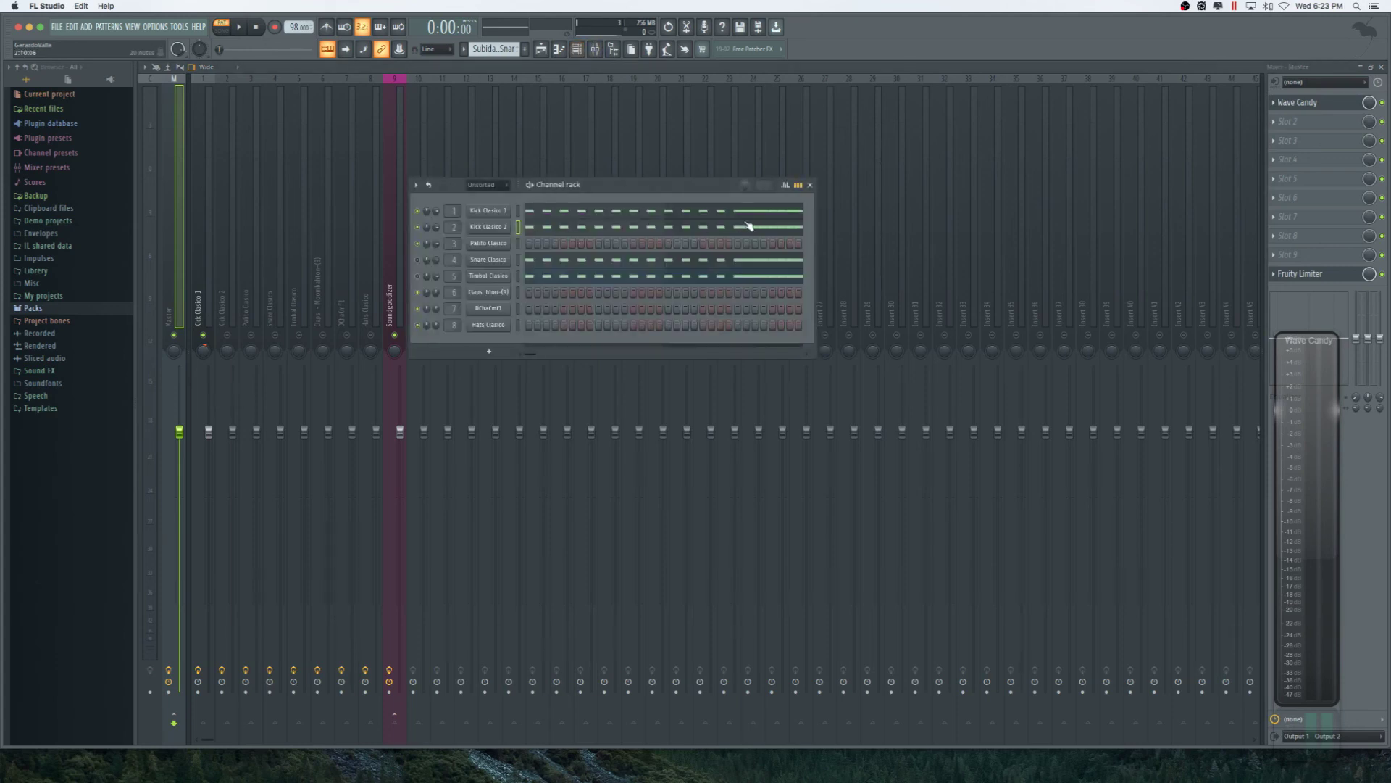
right_click(495, 213)
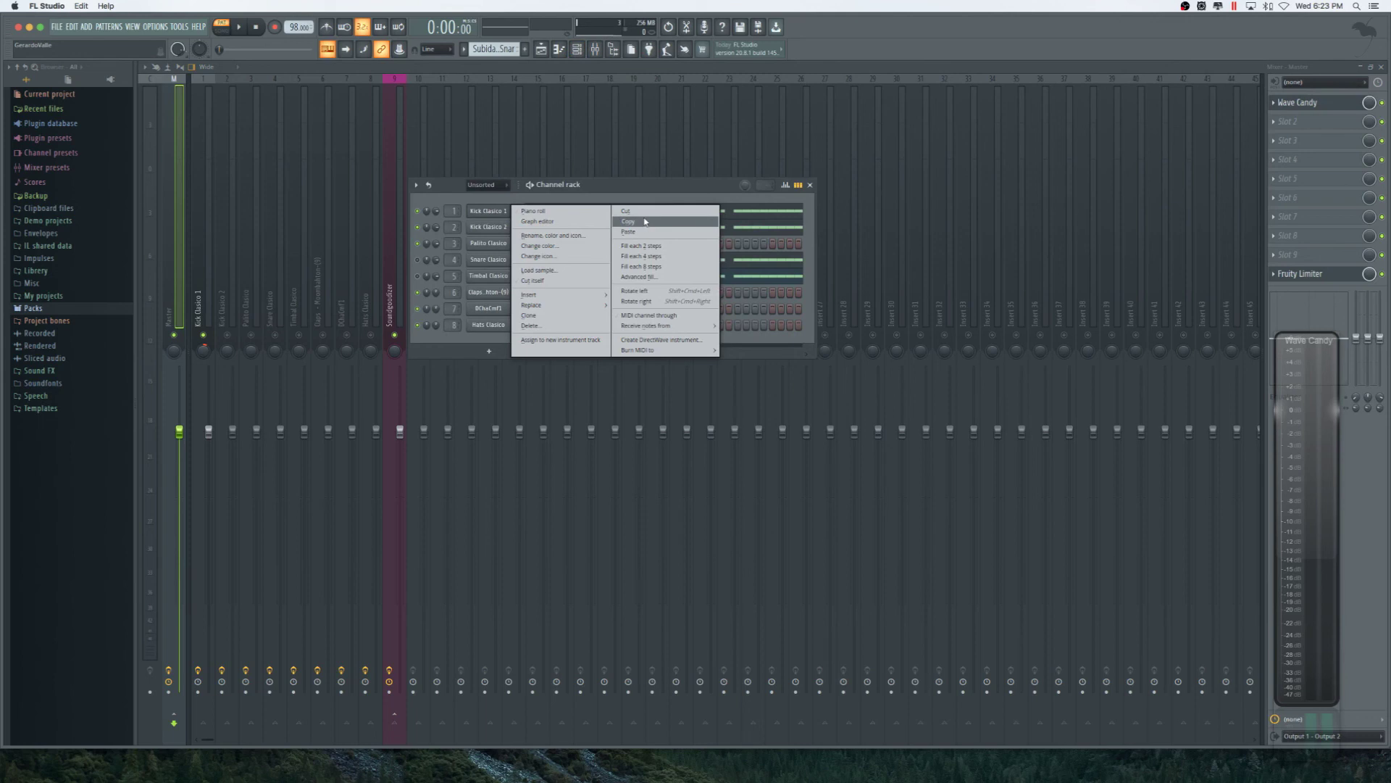
left_click(644, 213)
right_click(498, 227)
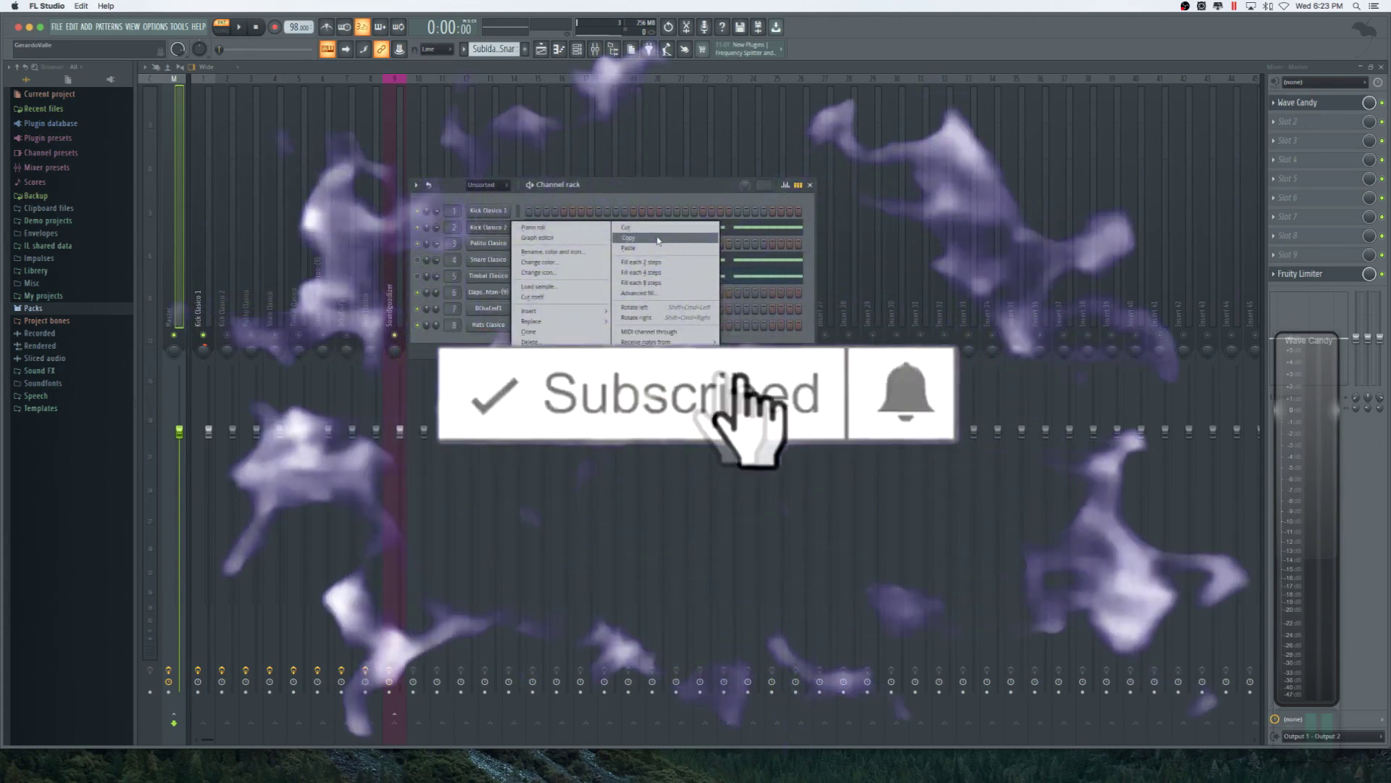
left_click(657, 232)
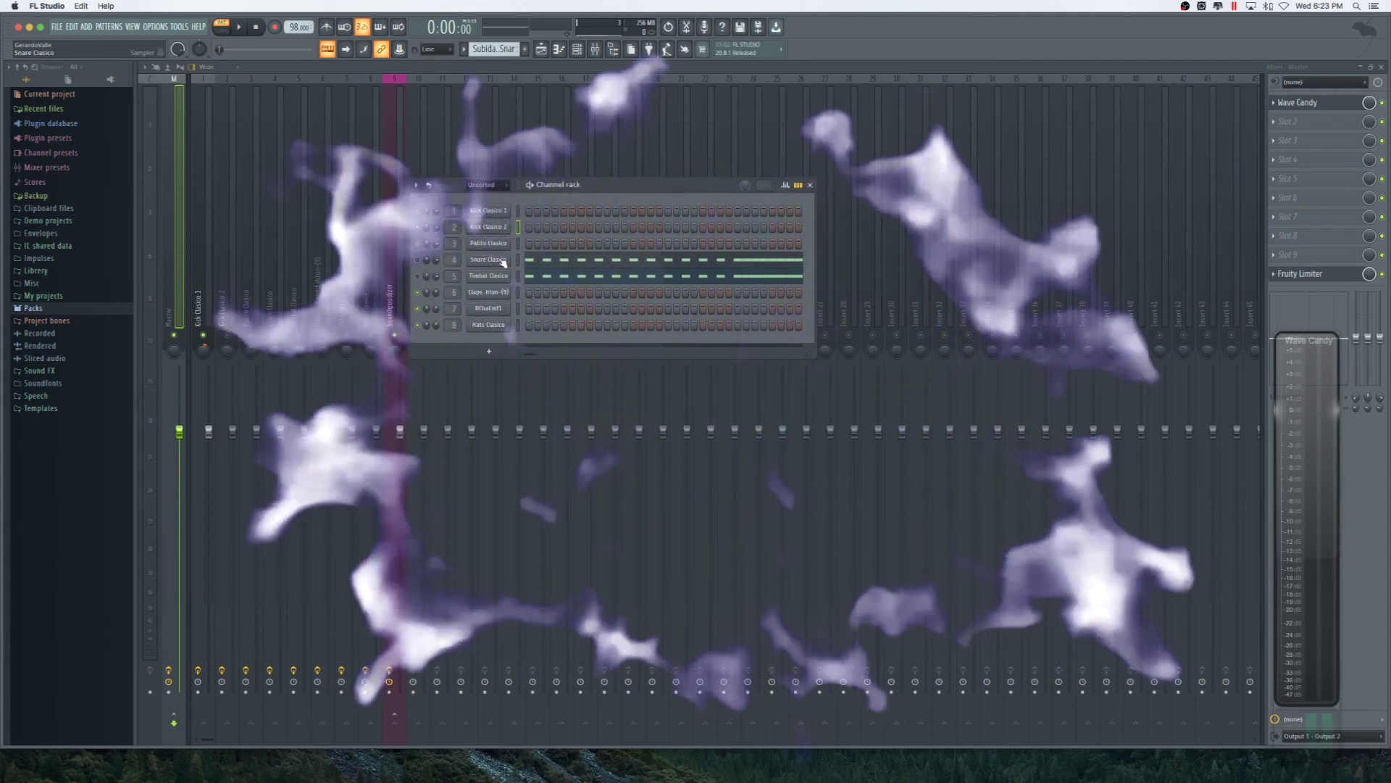
right_click(504, 261)
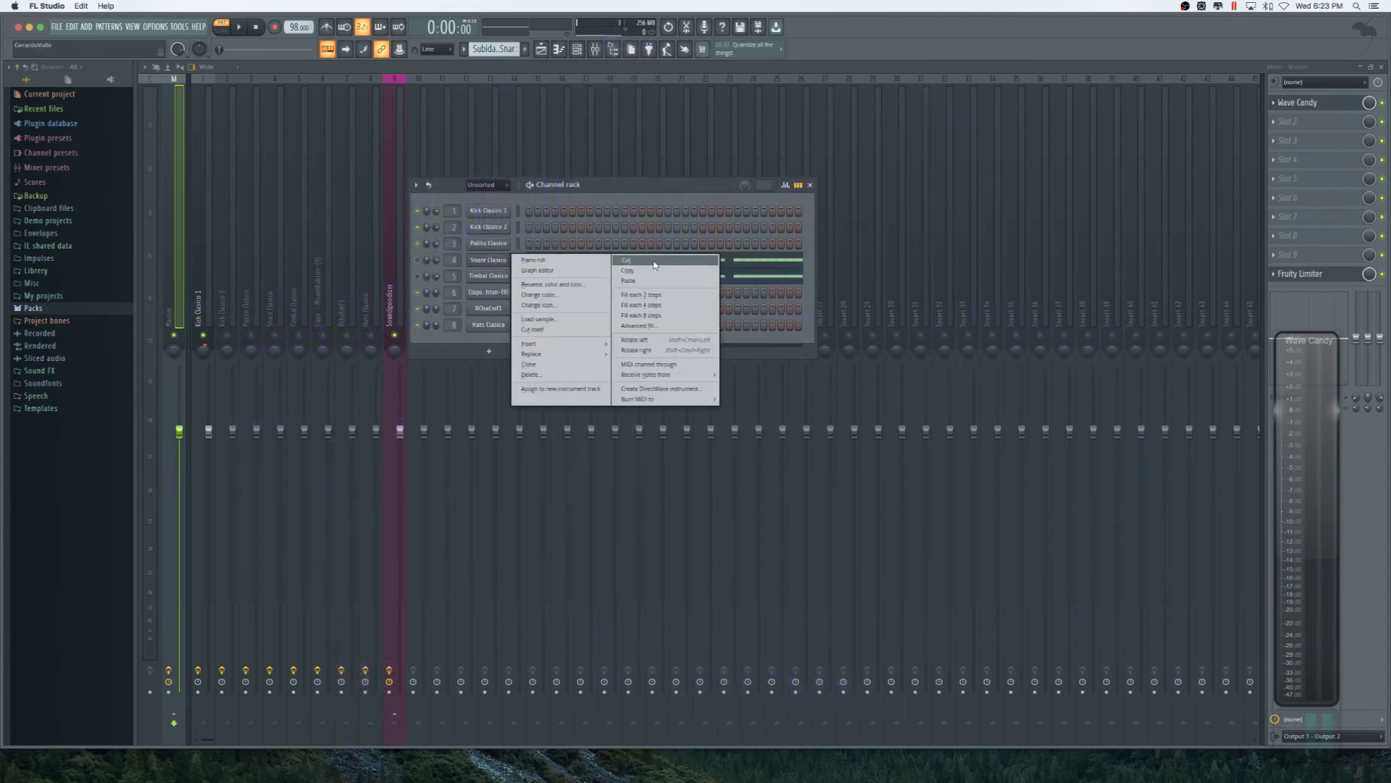